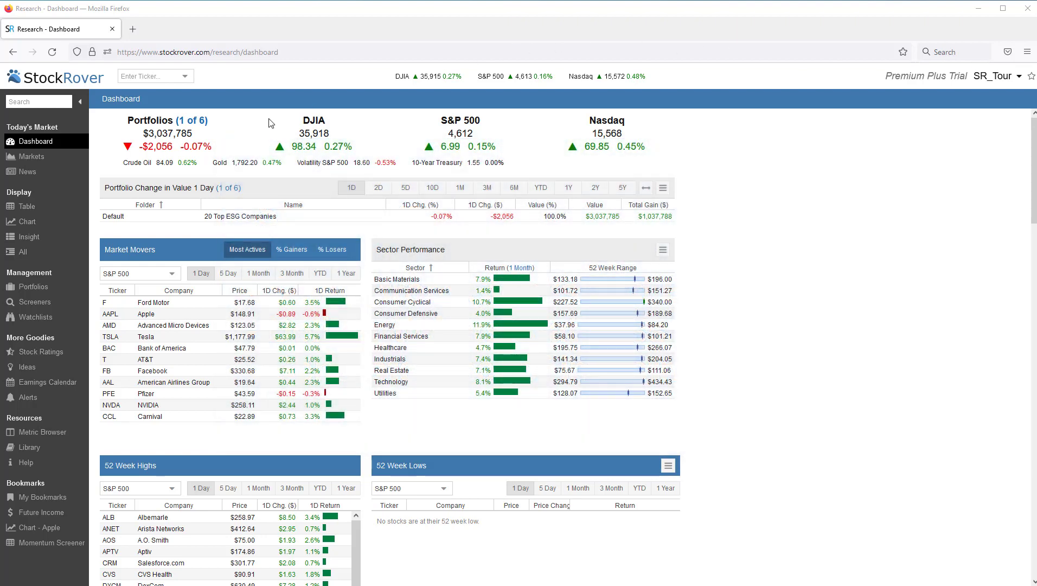
Show the Safe Performers and Piotroski High F-Score results, then open the Piotroski screener's criteria editor
left_click(22, 207)
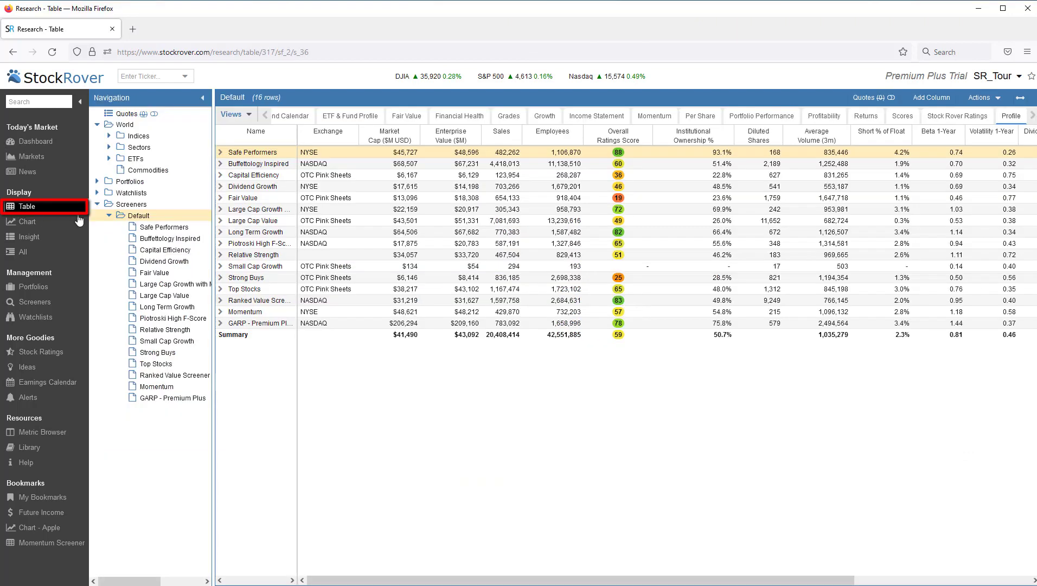
left_click(140, 228)
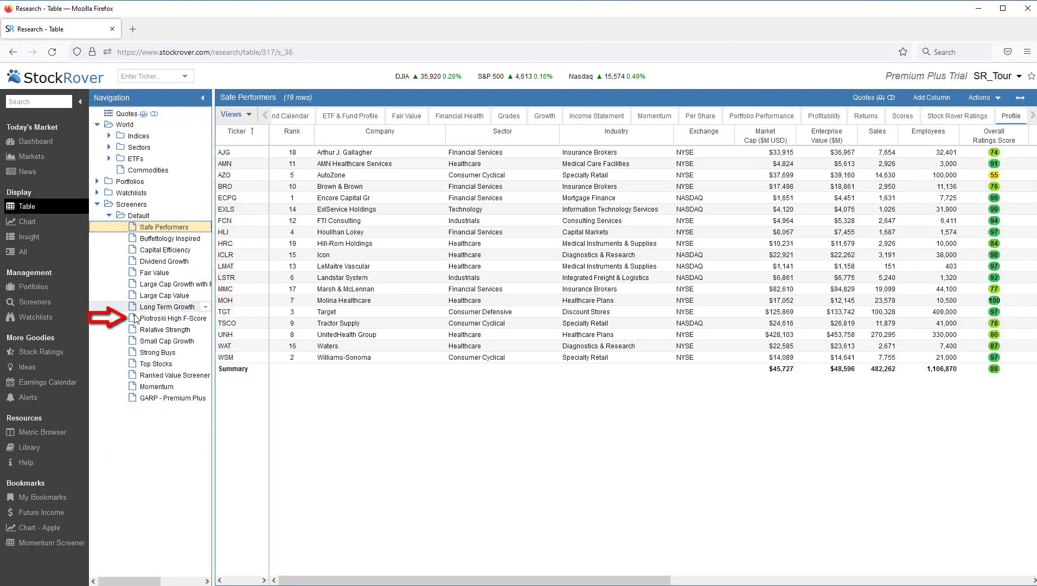
left_click(137, 319)
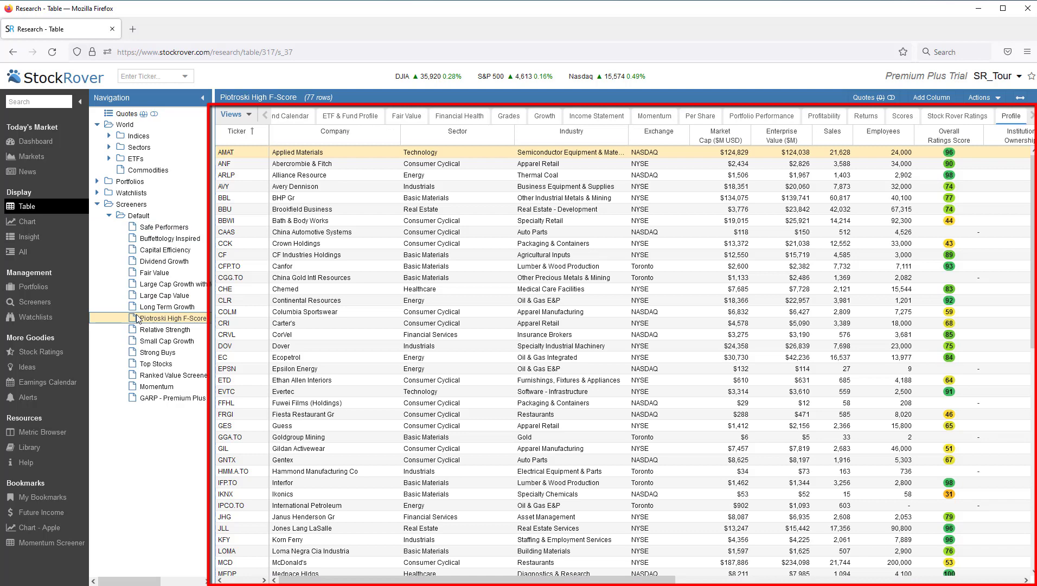
left_click(36, 304)
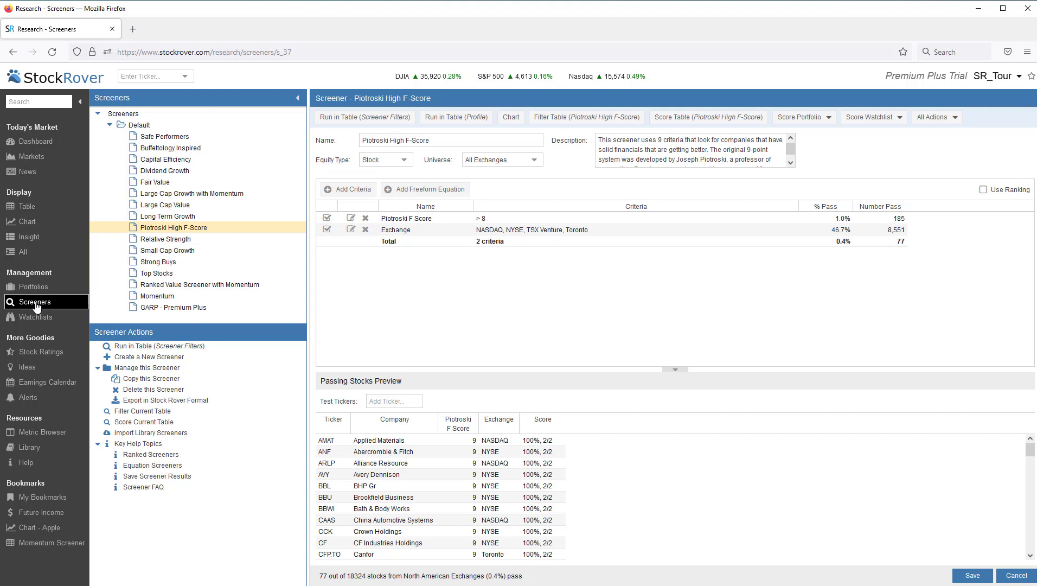
Return to the Table view listing the 77 Piotroski High F-Score stocks
left_click(35, 307)
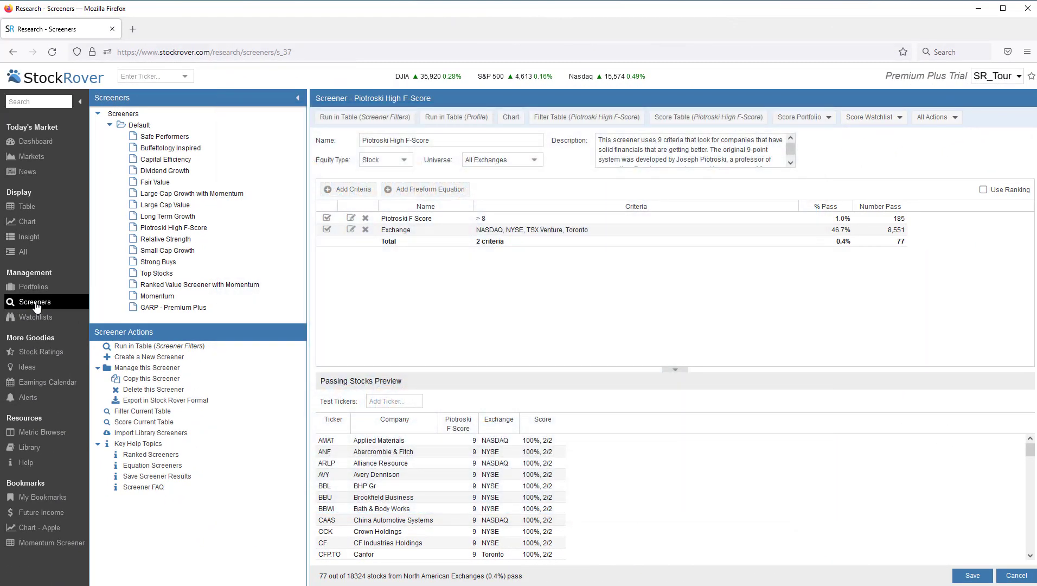
left_click(26, 208)
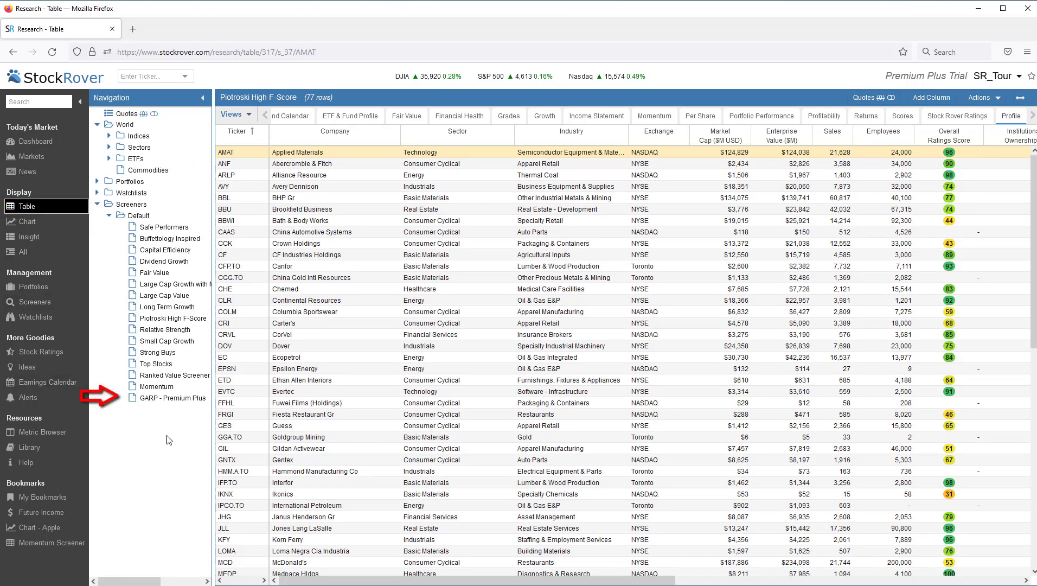
Display the 19 ranked GARP - Premium Plus stocks with their Overall Ratings Scores
left_click(173, 399)
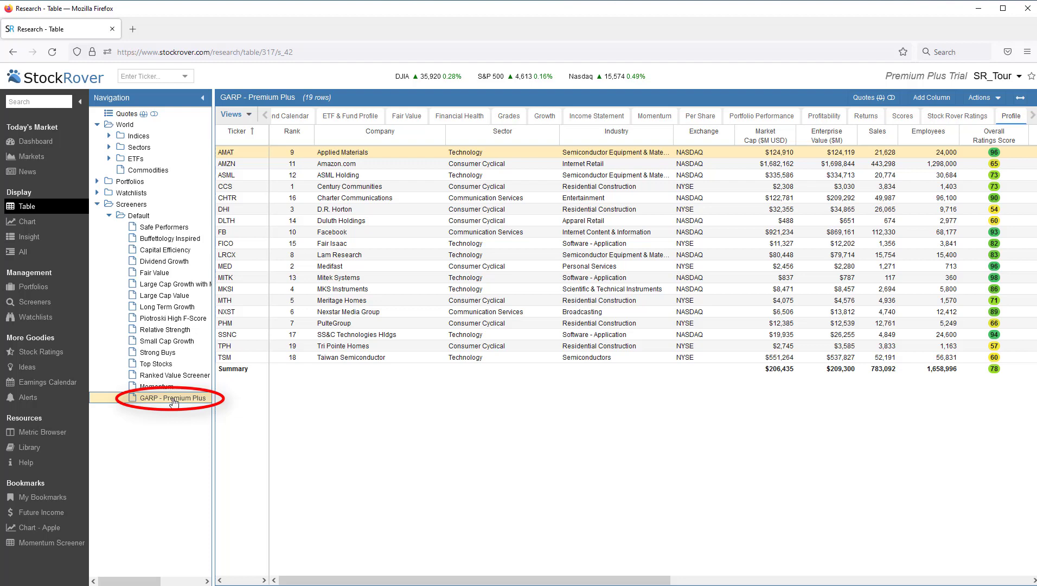
mouse_move(165, 404)
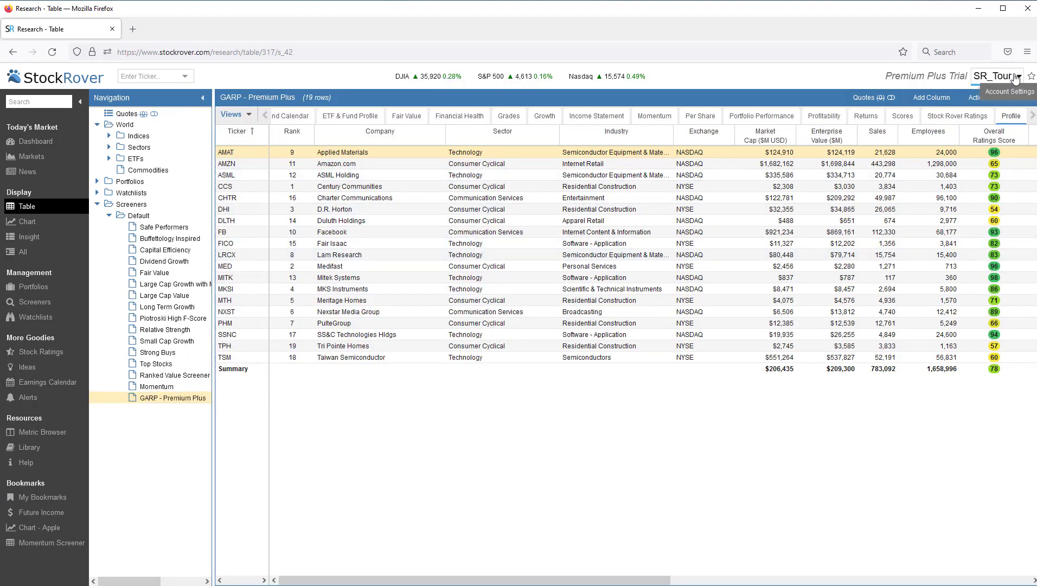
Turn off Show Navigation panel tooltips in the account Preferences and save
left_click(1016, 78)
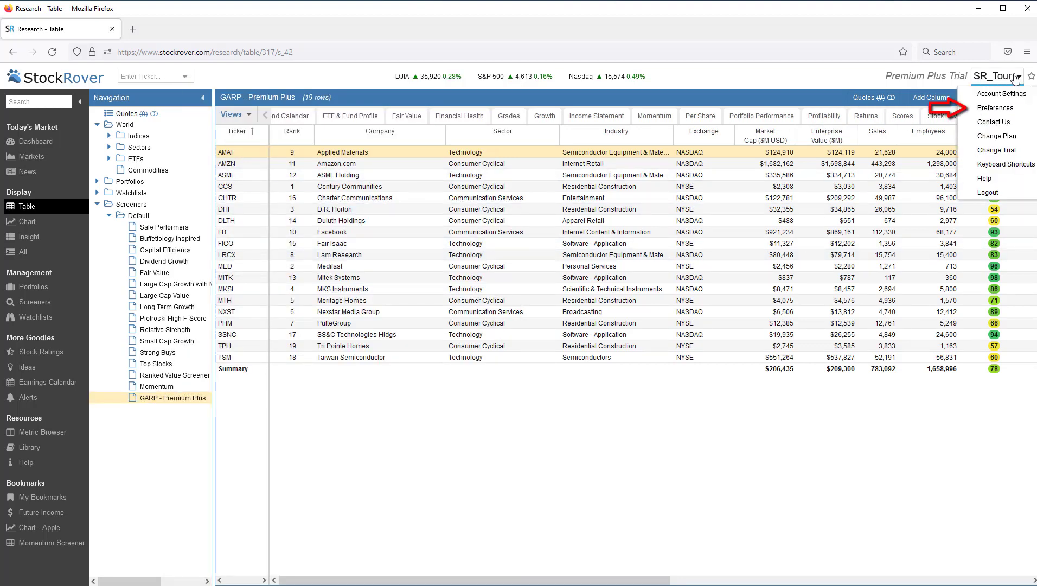
left_click(997, 109)
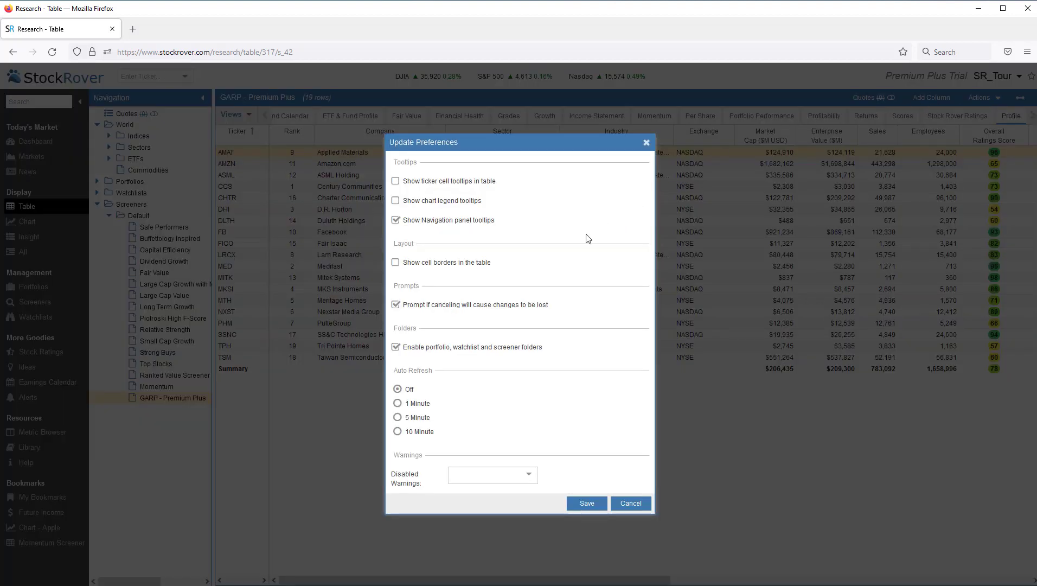
left_click(398, 222)
left_click(589, 506)
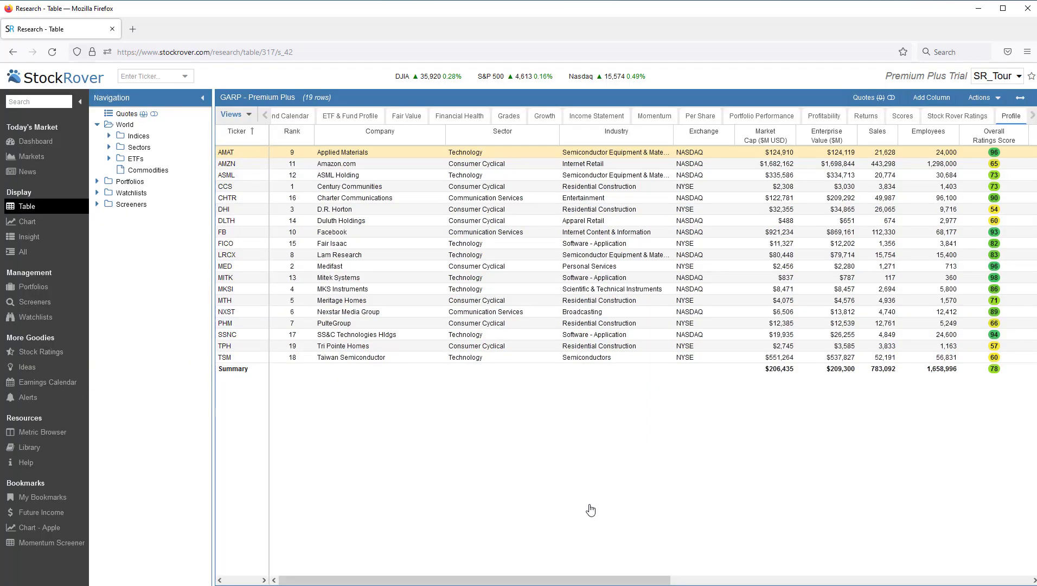
Expand Screeners > Default and open the Library of ready-made screeners
left_click(97, 204)
left_click(108, 216)
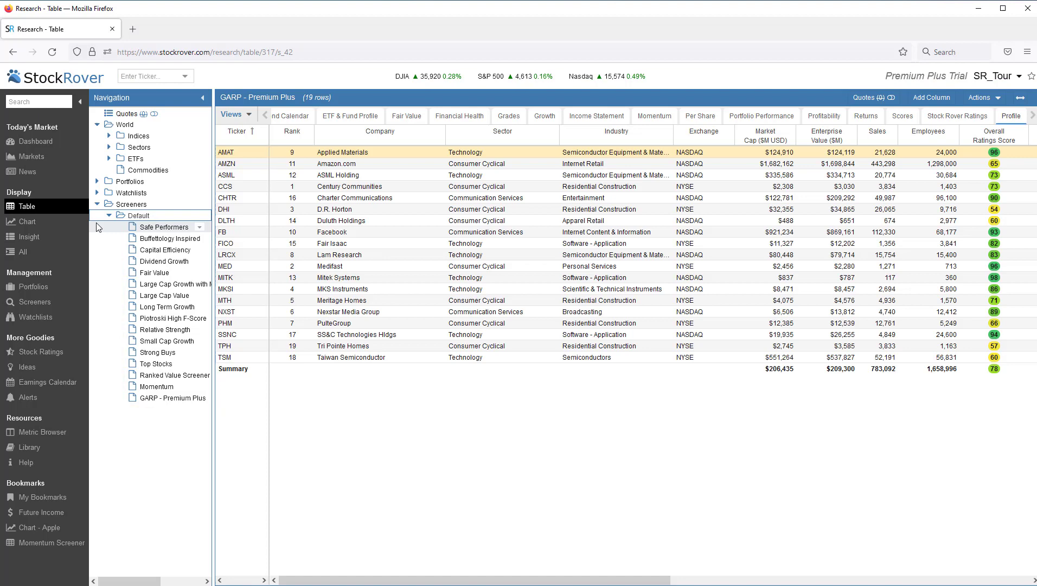
left_click(29, 448)
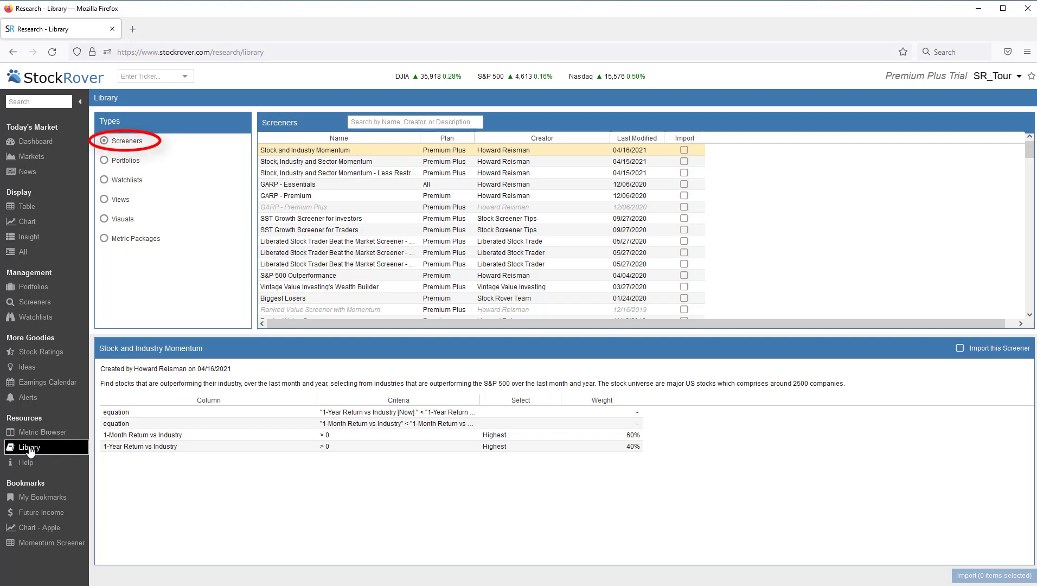
Search the Library for 'value', tick then untick ETF Large and Mid Cap Value, and return to the table
left_click(381, 121)
type("v")
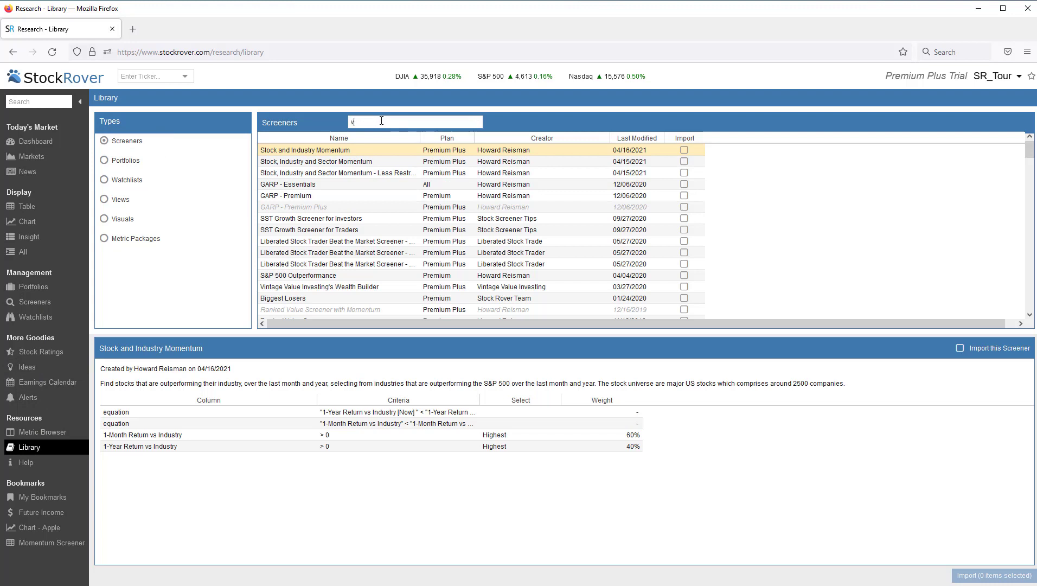
type("alue")
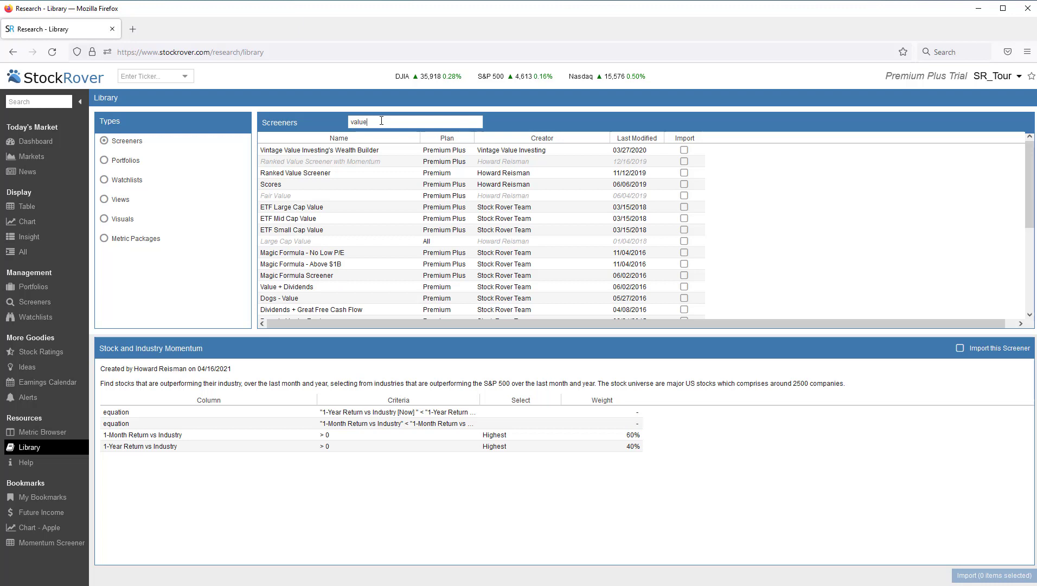
left_click(685, 207)
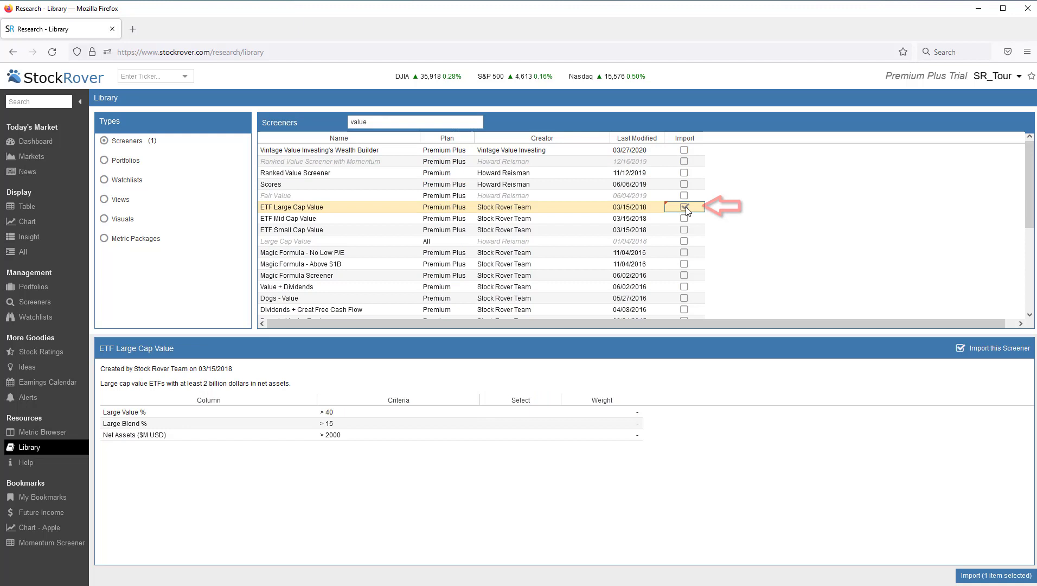
left_click(685, 218)
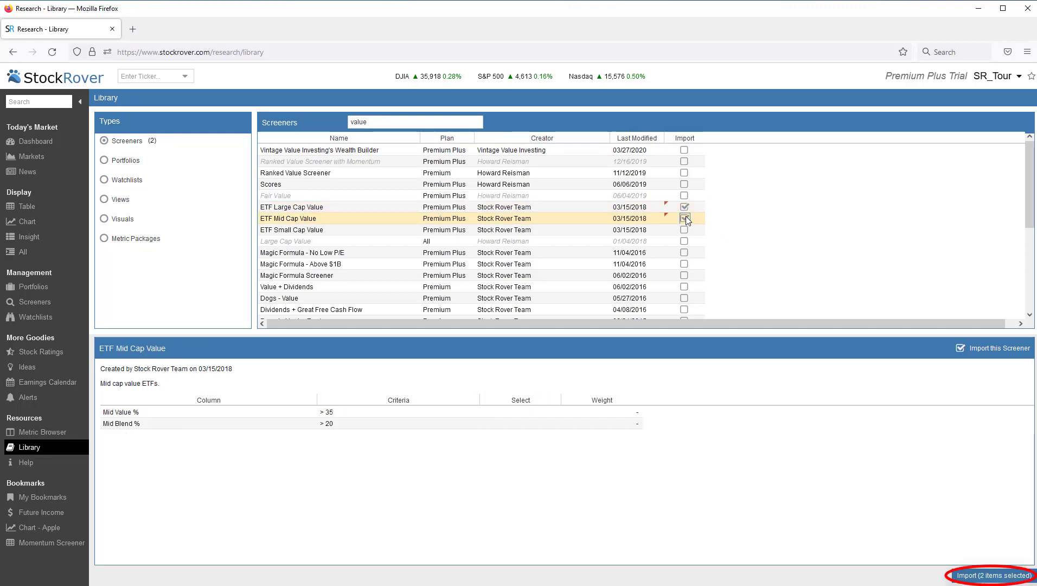
left_click(686, 215)
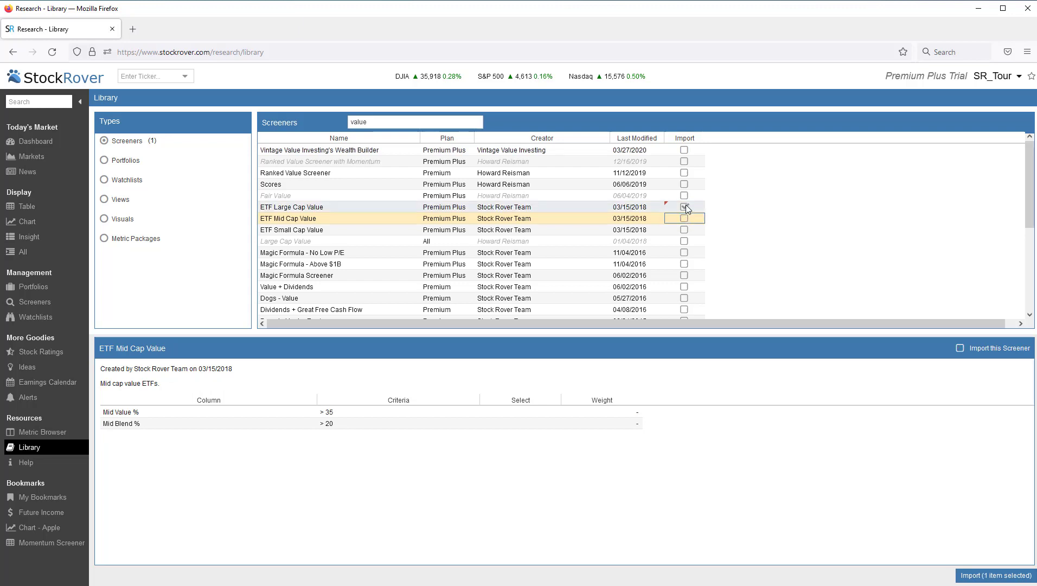
left_click(685, 206)
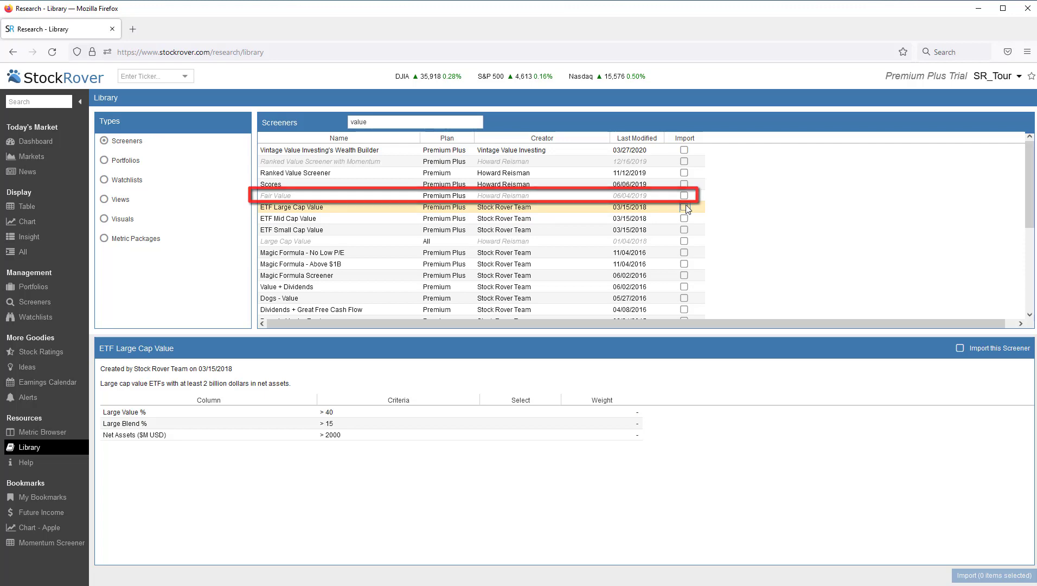
left_click(27, 210)
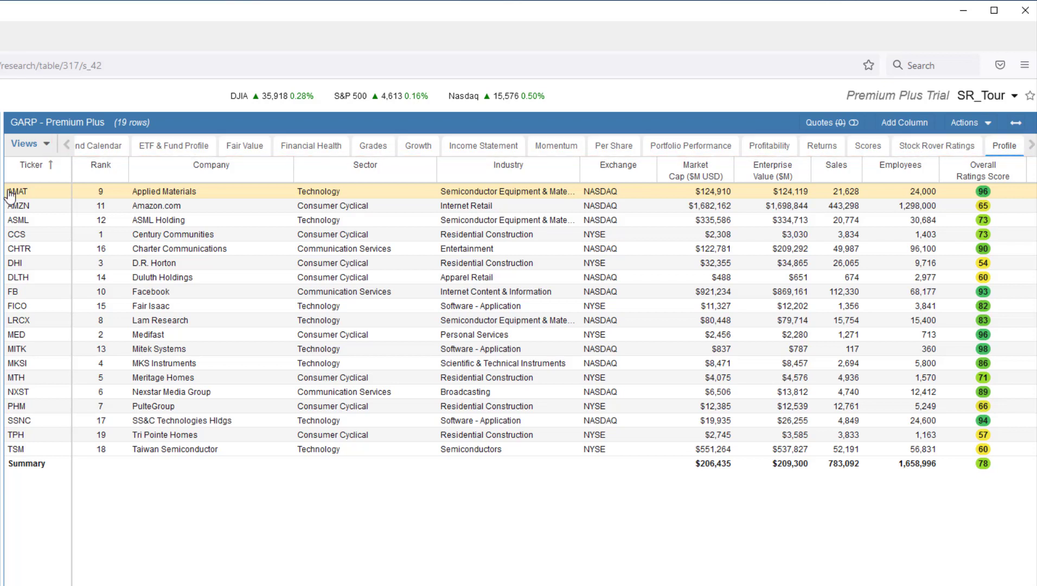
Compare GARP returns vs. S&P 500, go back to Profile, then switch to the All display
left_click(1032, 145)
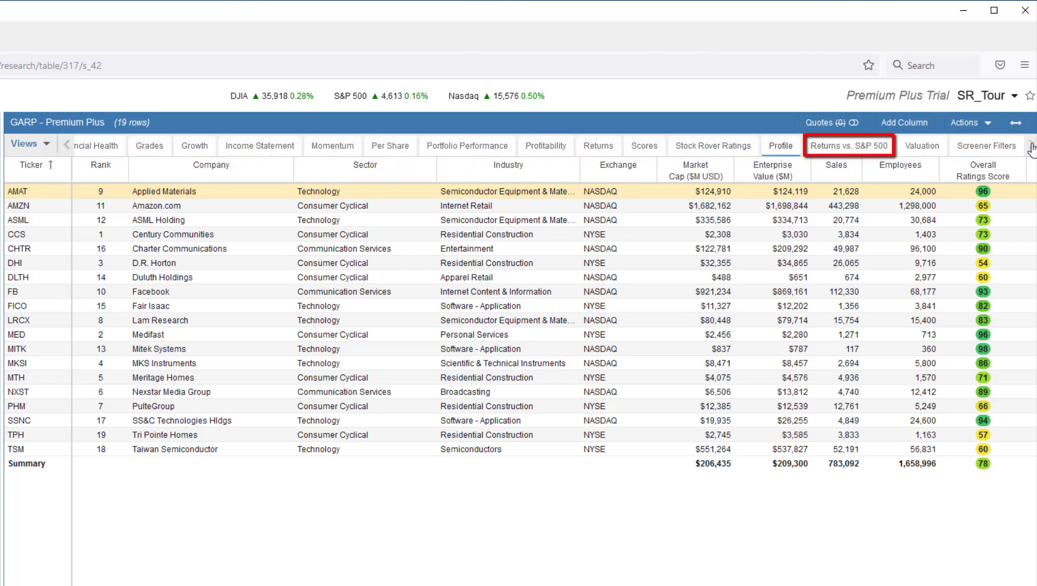
left_click(867, 151)
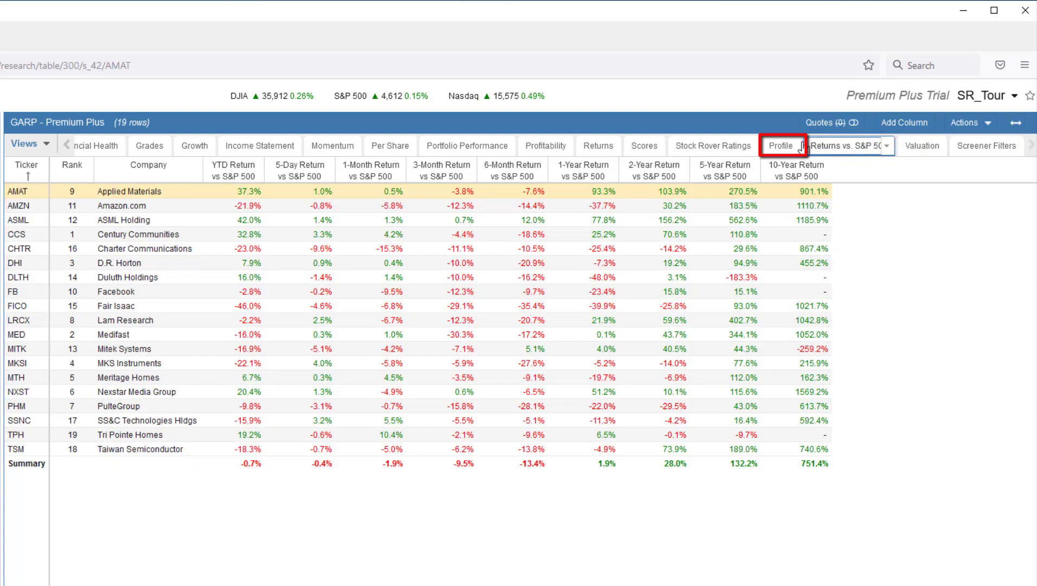
left_click(779, 149)
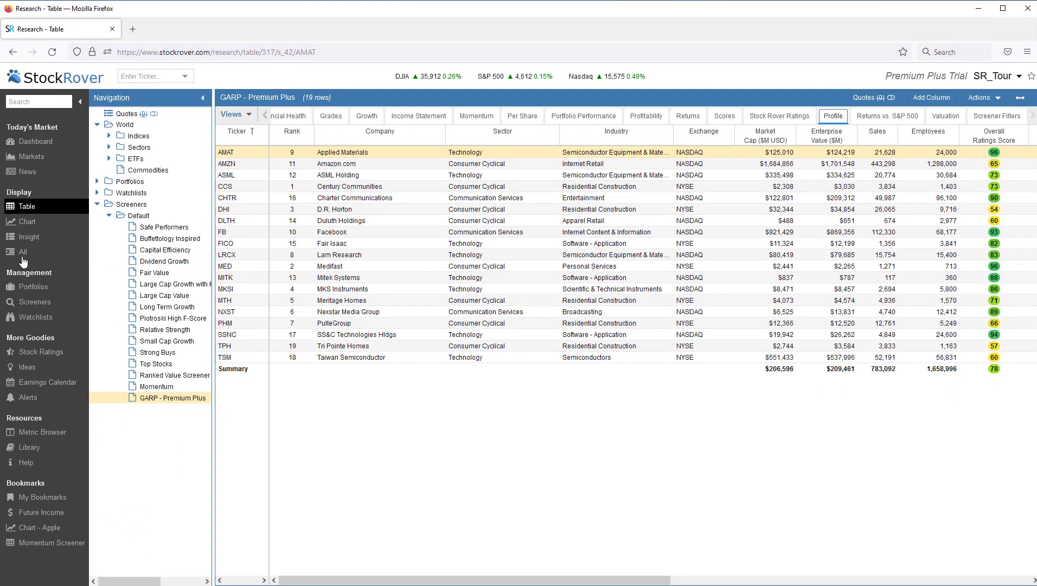
left_click(23, 252)
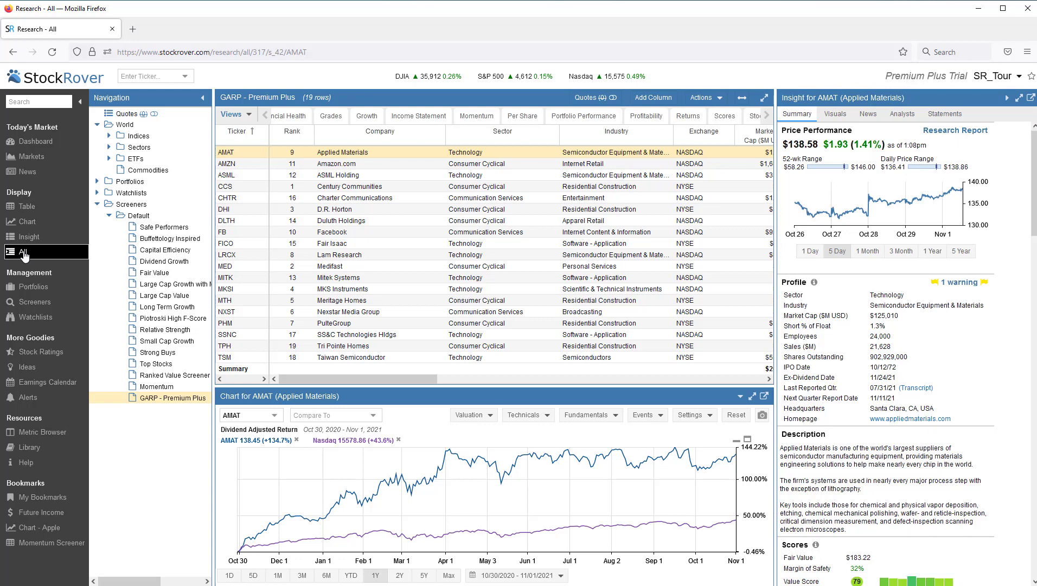
Show Insight and Chart details for AMZN, ASML and FB in the All layout
left_click(330, 165)
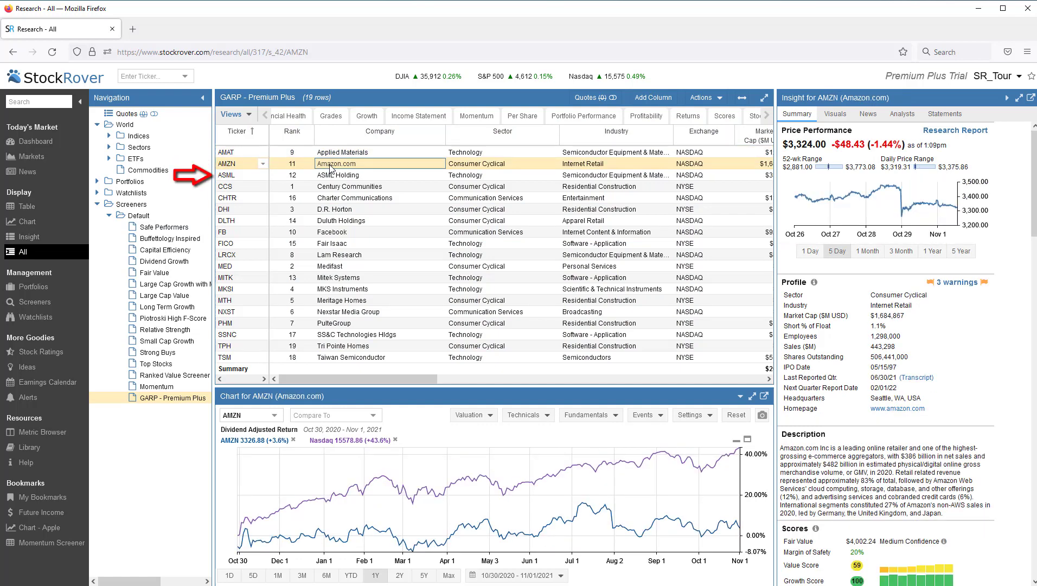
left_click(331, 176)
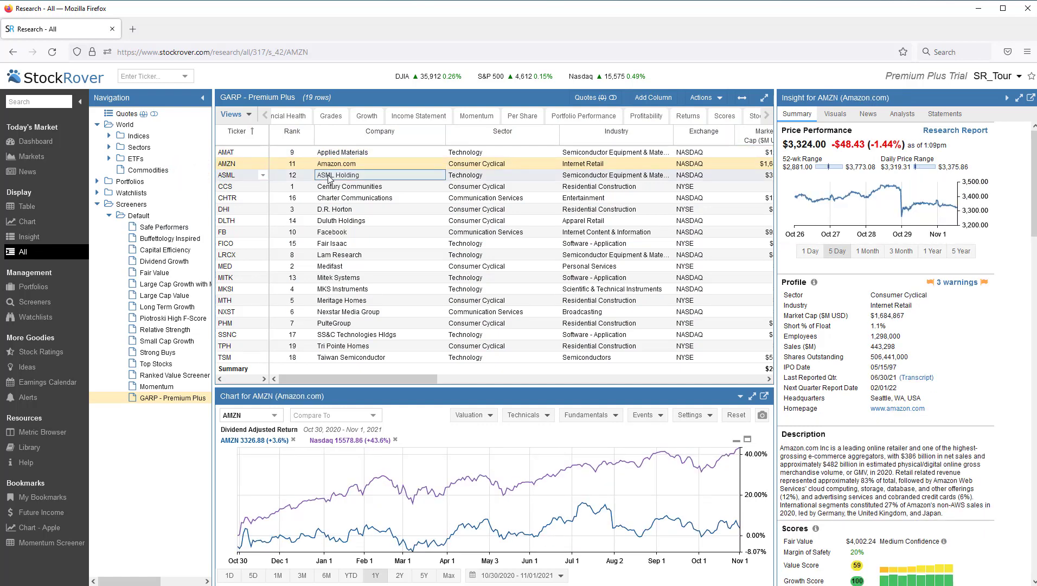
left_click(324, 233)
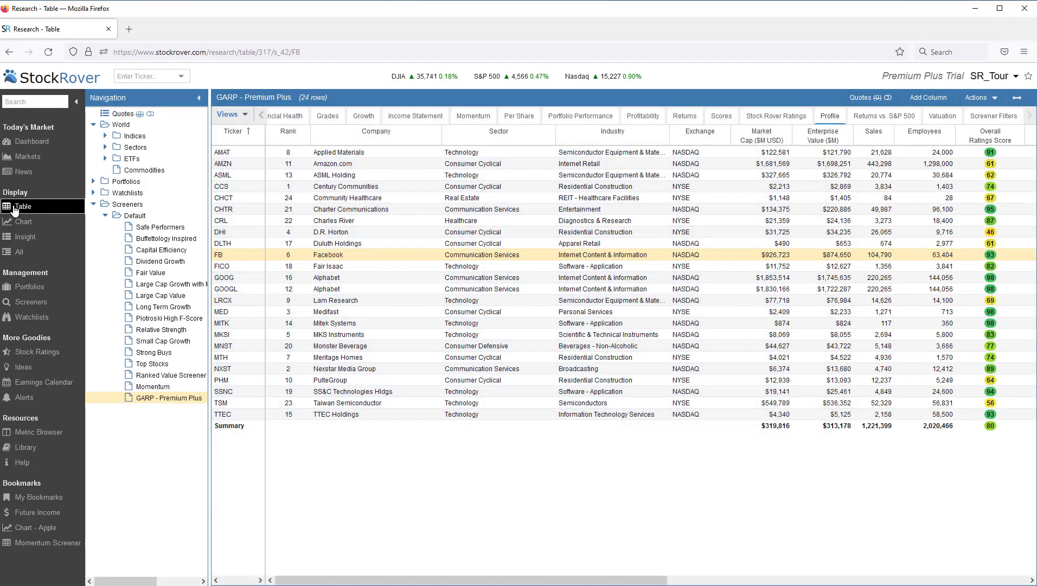
Open the GARP - Premium Plus screener editor previewing 24 passing stocks
left_click(22, 303)
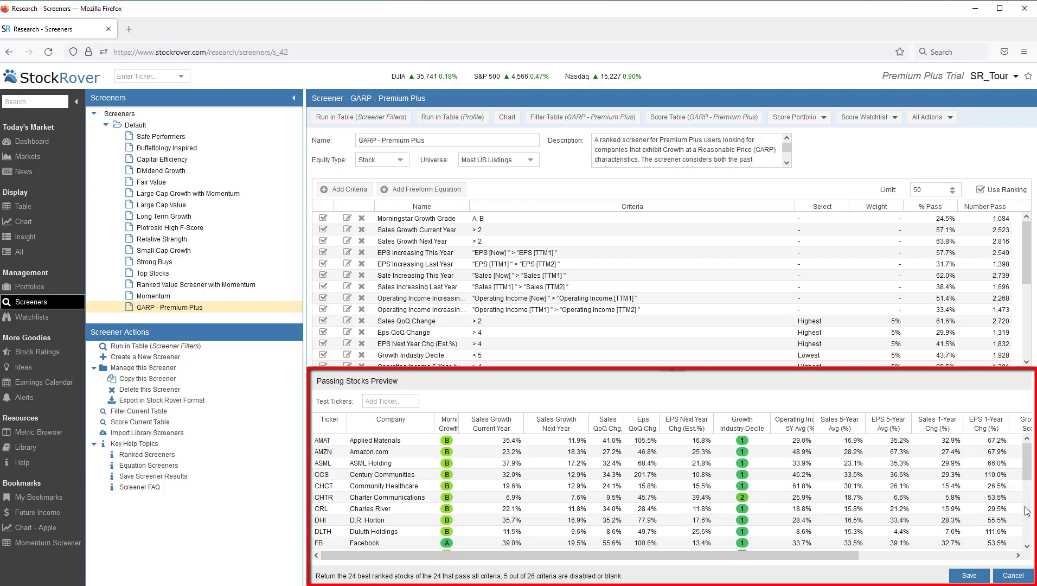
scroll(1027, 507, "down", 5)
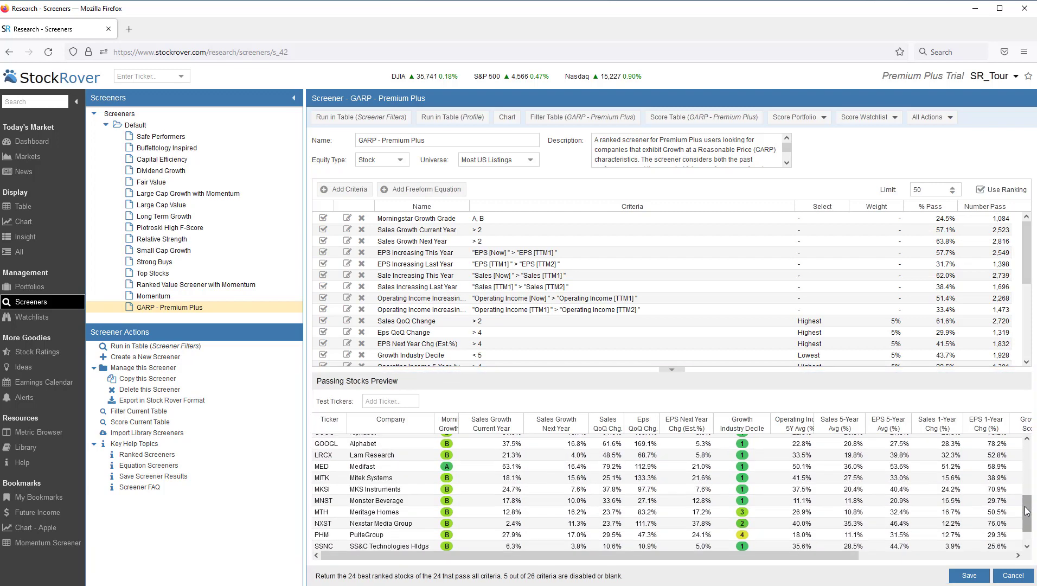
scroll(1027, 510, "up", 5)
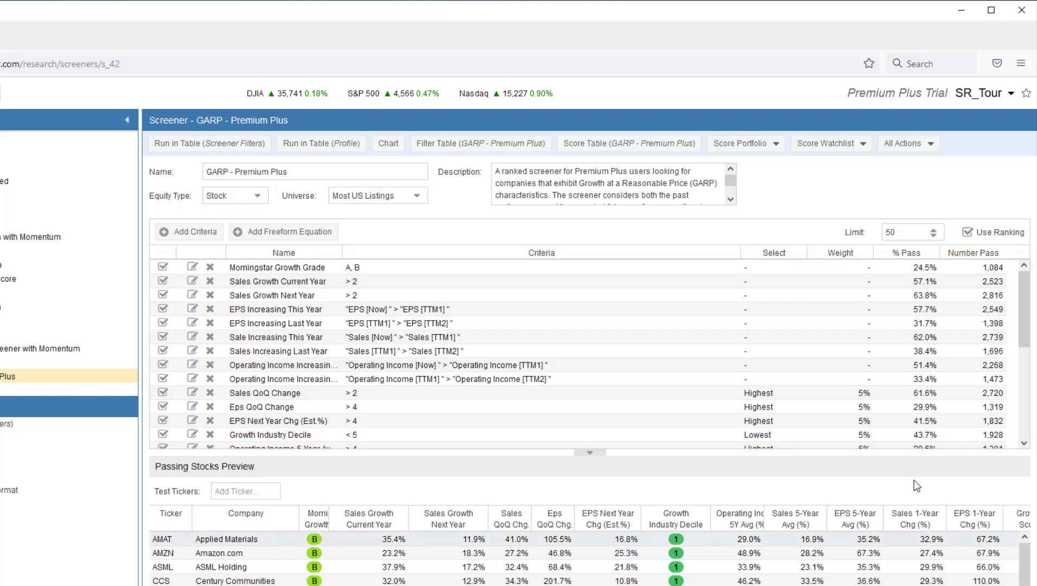
left_click(318, 277)
left_click(257, 196)
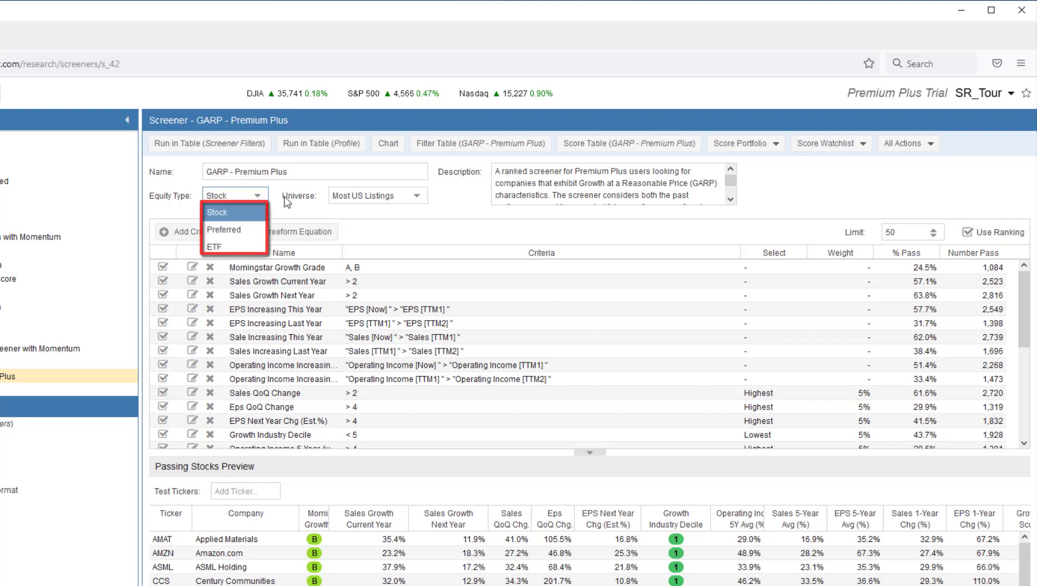
left_click(418, 195)
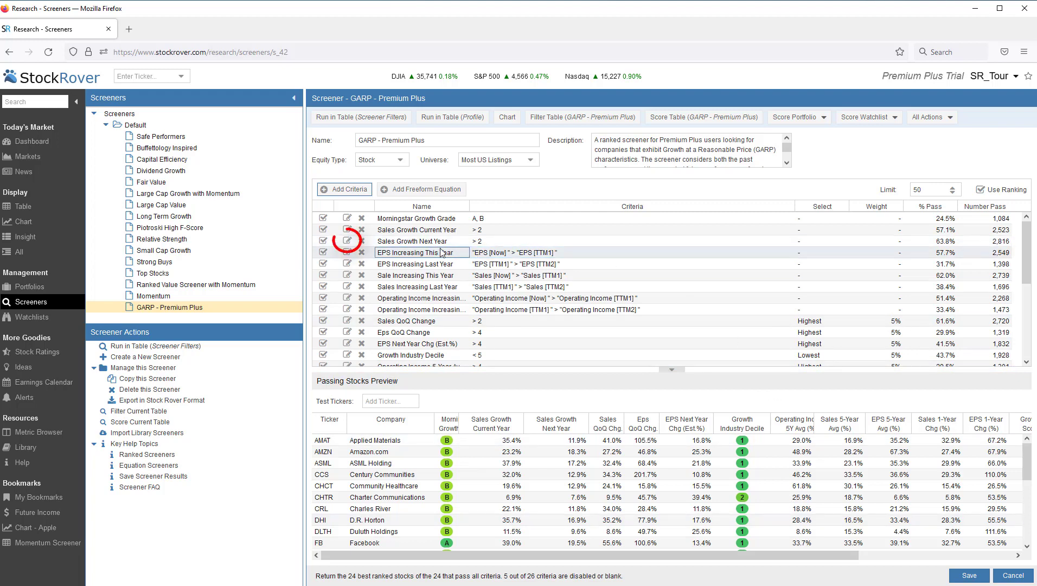
Change the Sales Growth Next Year filter from > 2 to > 5, leaving 22 passing stocks
left_click(348, 242)
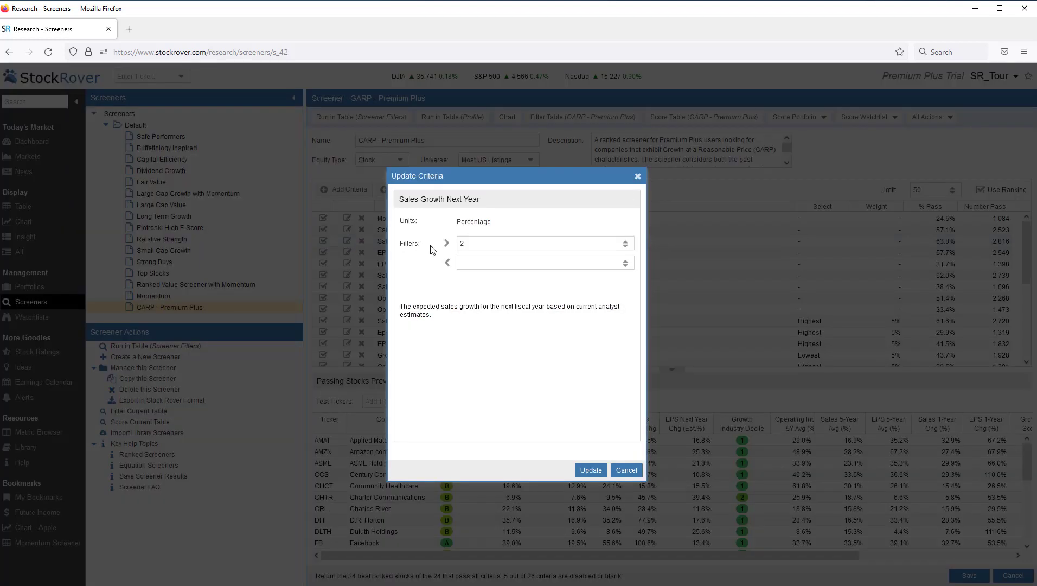
left_click_drag(464, 244, 452, 245)
type("5")
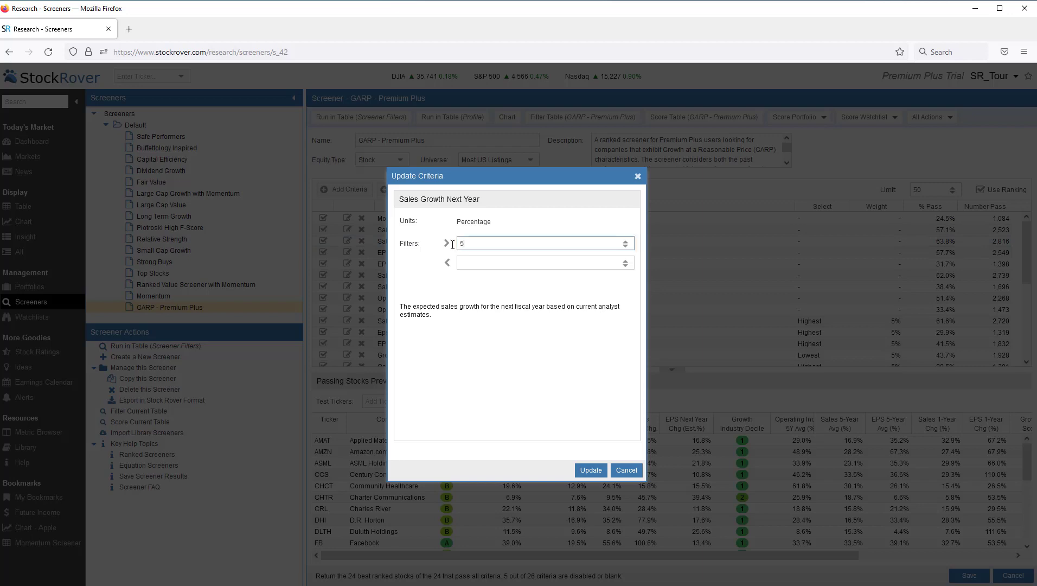
left_click(595, 473)
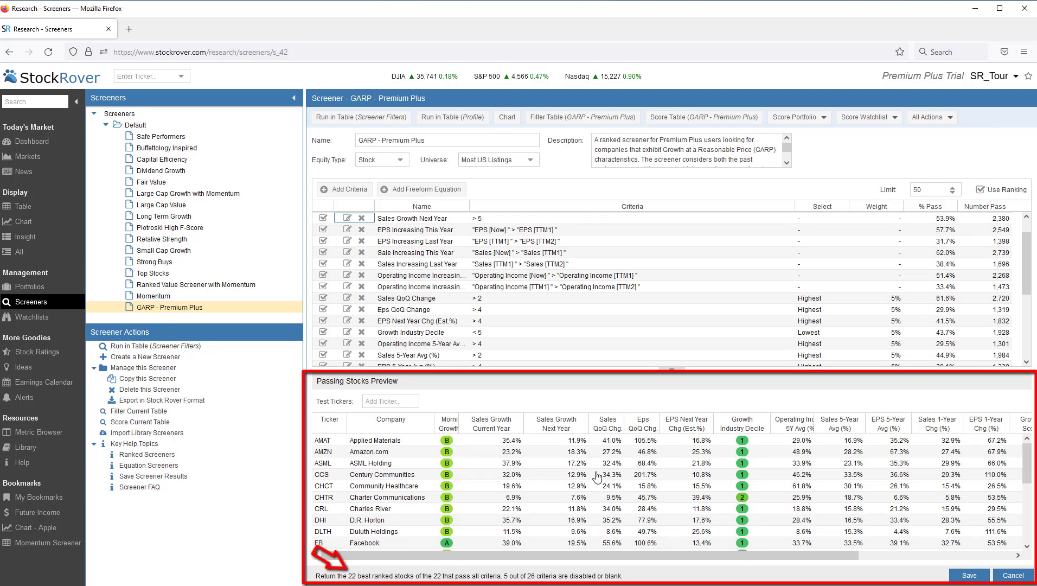
left_click(348, 231)
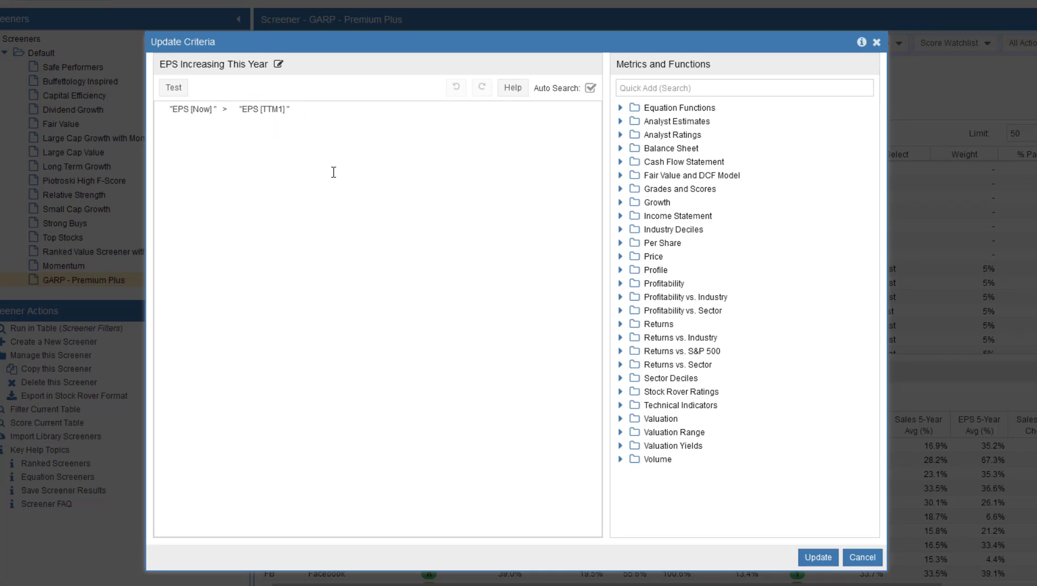
left_click(270, 110)
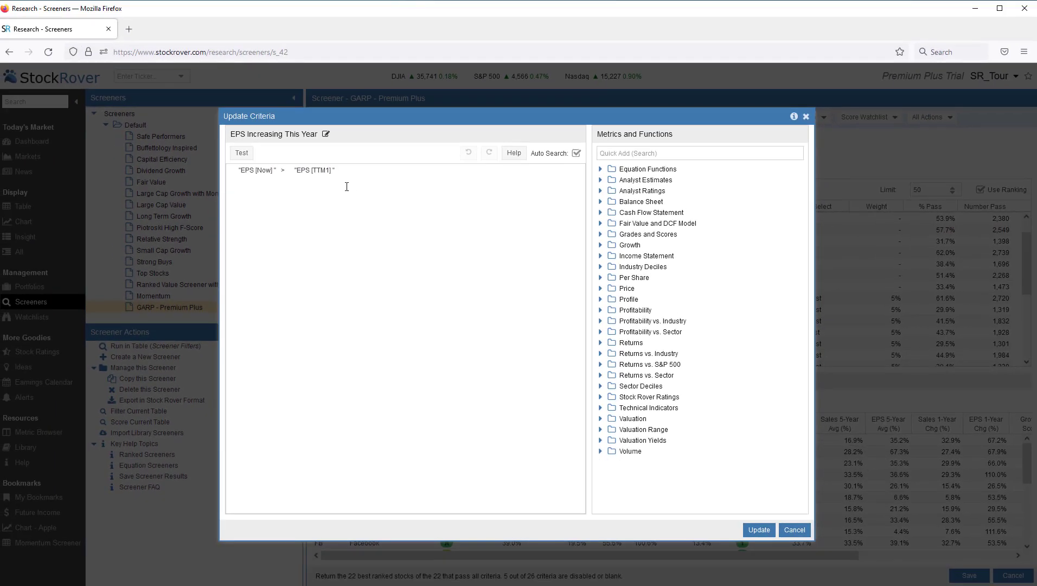
left_click(293, 155)
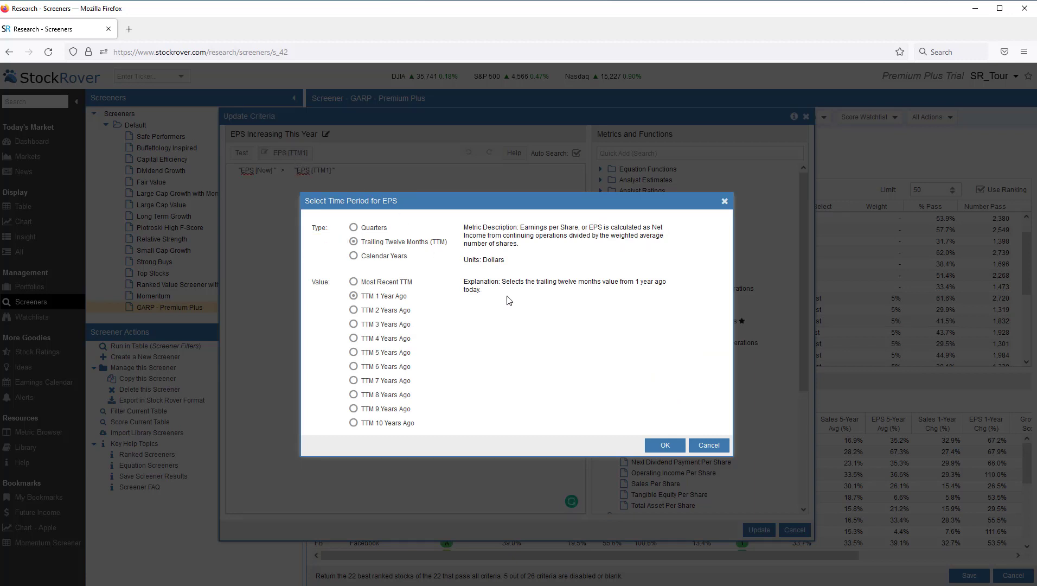
left_click(706, 447)
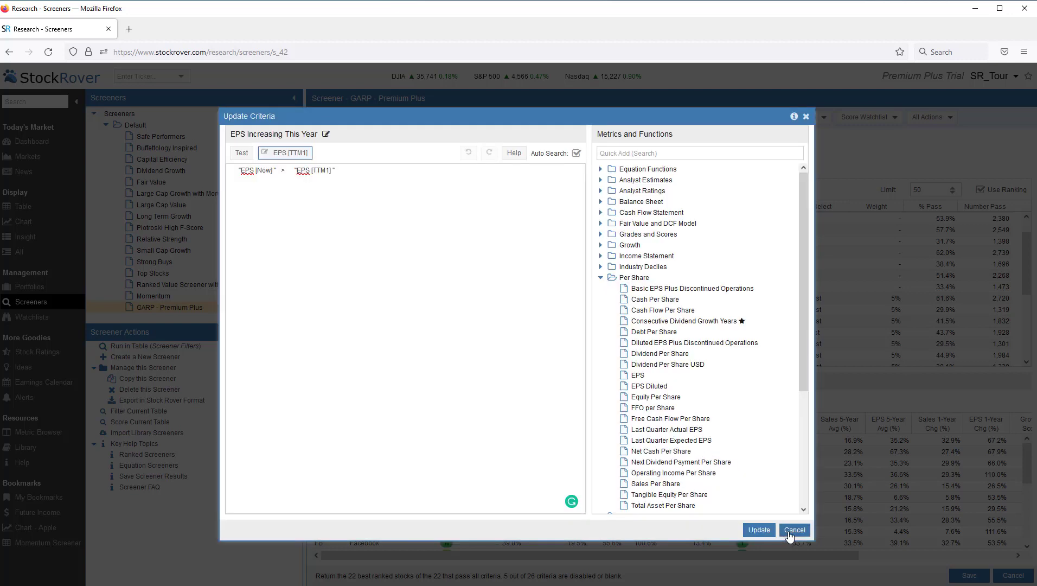
left_click(788, 531)
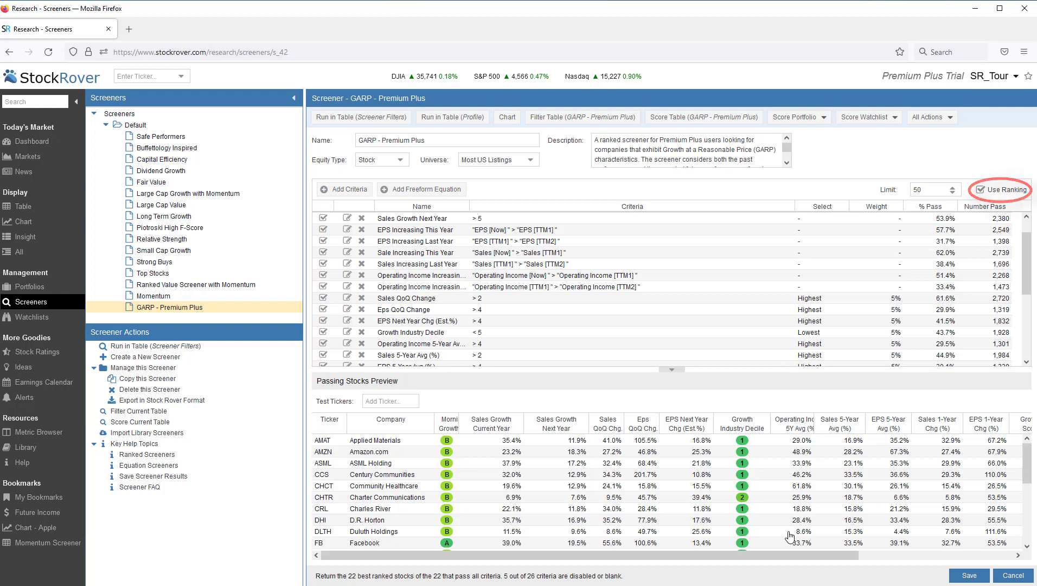
Keep Sales QoQ Change ranked by Highest, cancel the edit, and scroll the criteria list
left_click(346, 298)
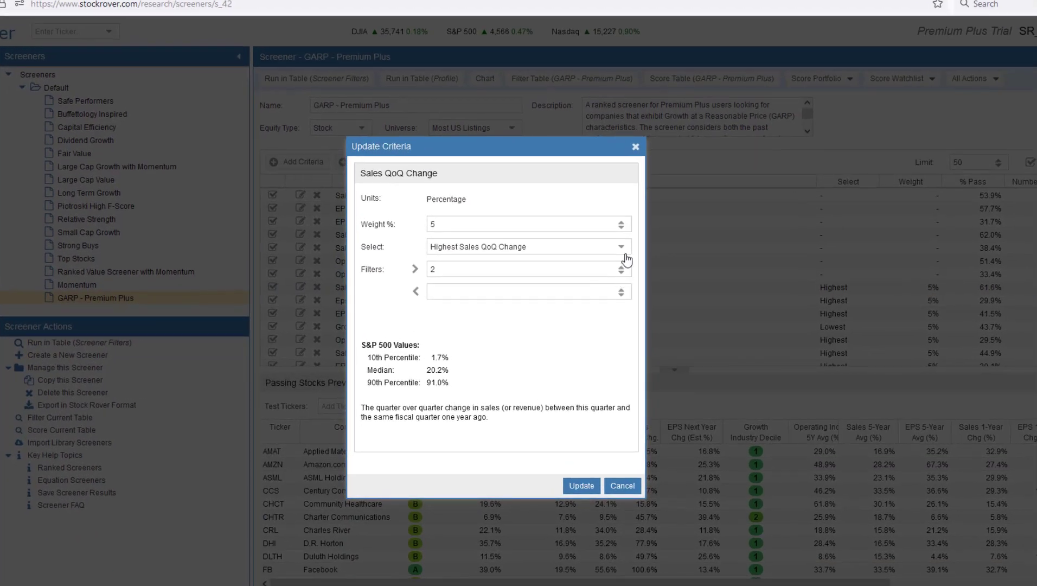
left_click(621, 247)
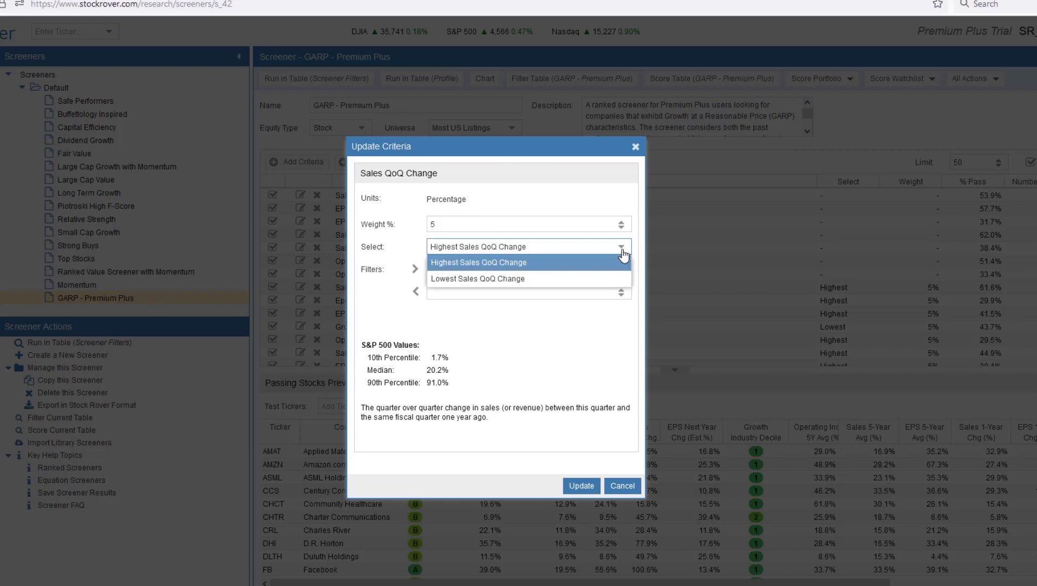
left_click(619, 262)
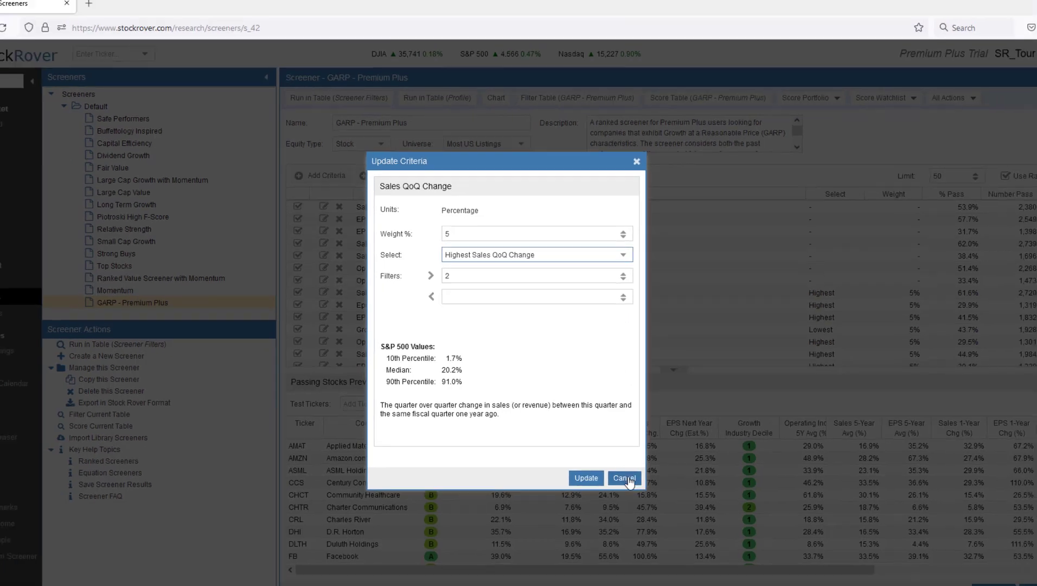
left_click(625, 478)
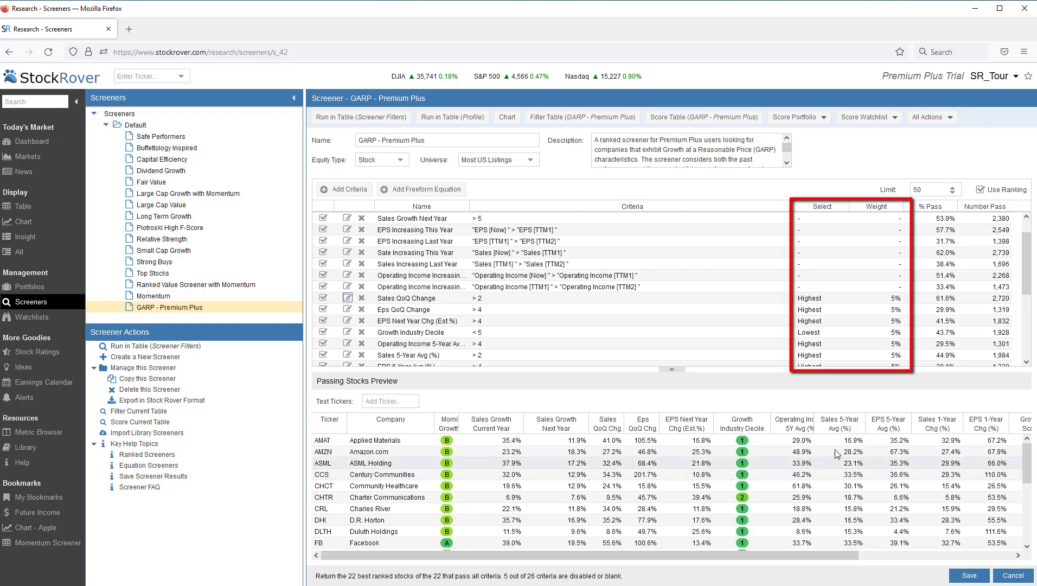
mouse_move(1032, 290)
left_mouse_down()
mouse_move(1017, 358)
mouse_move(1033, 210)
left_mouse_up()
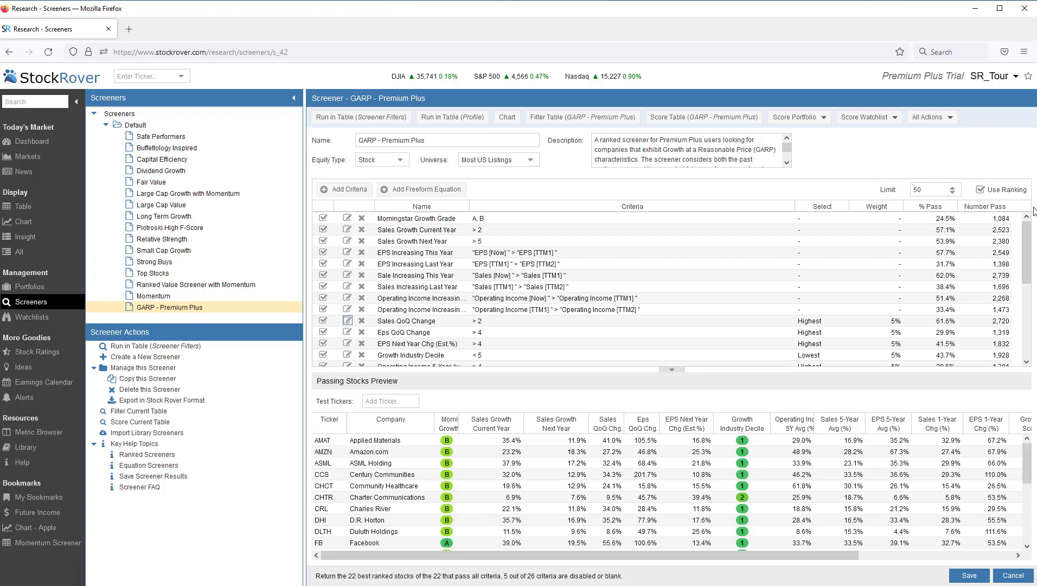
Save the GARP - Premium Plus screener, list its 22 ranked passing stocks, then return to the editor
left_click(969, 576)
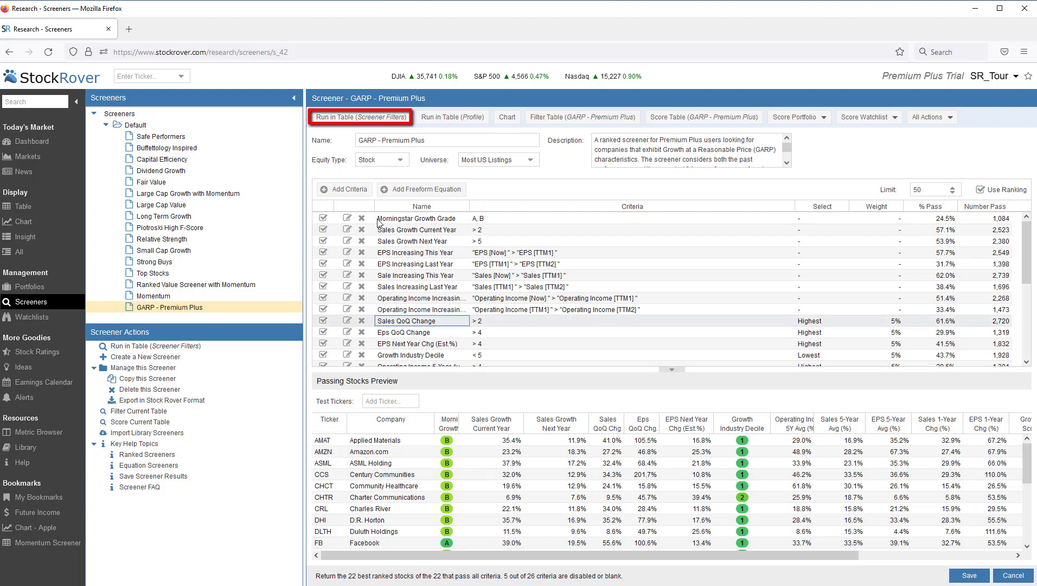
left_click(330, 123)
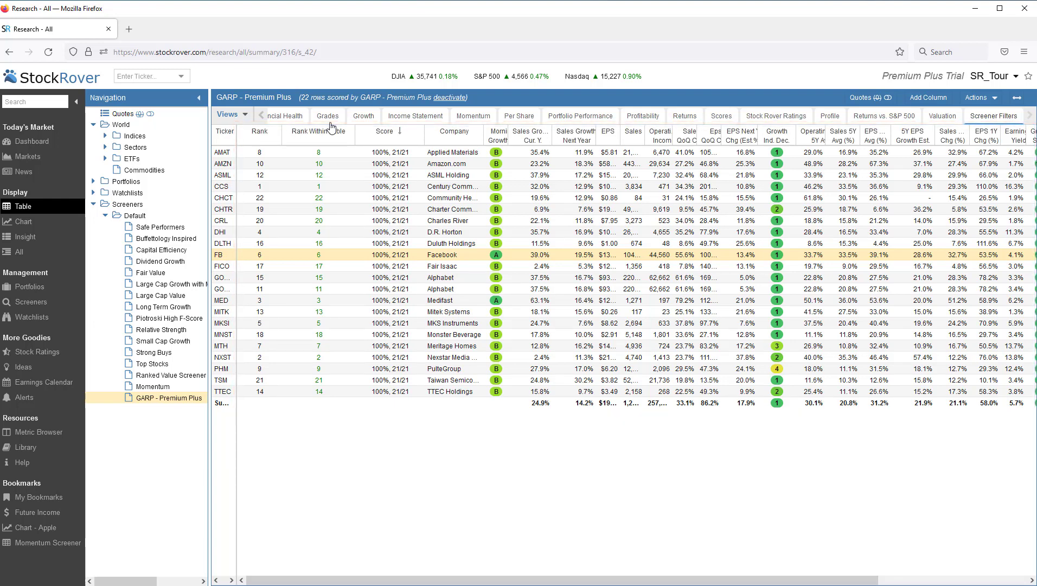
left_click(10, 53)
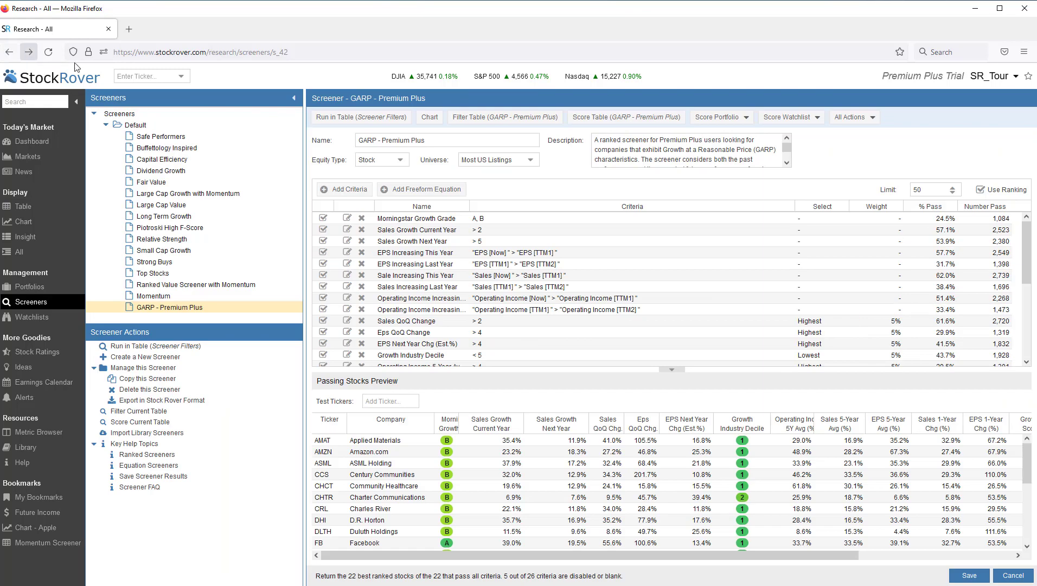
left_click(430, 119)
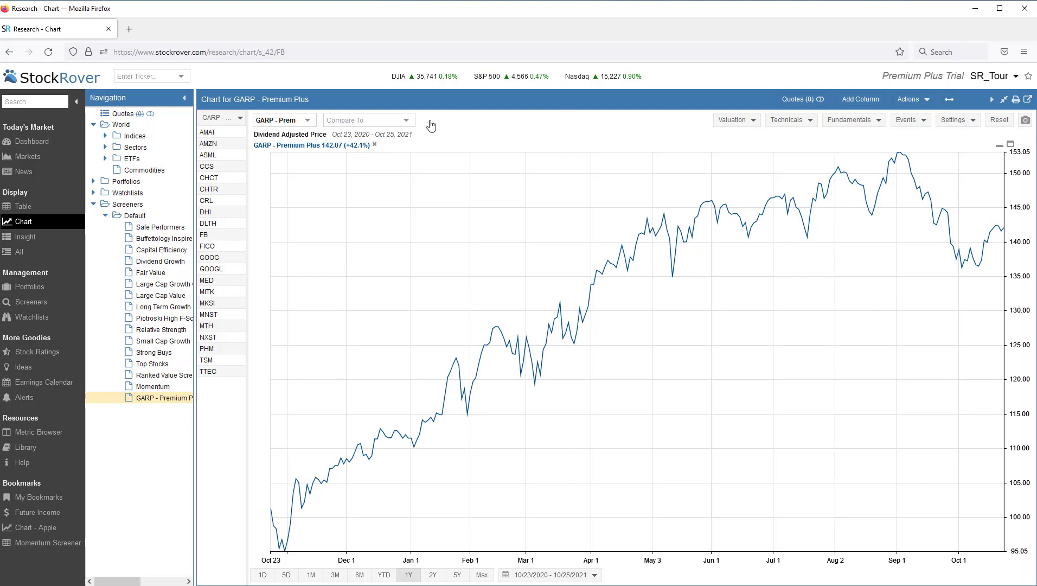
left_click(10, 52)
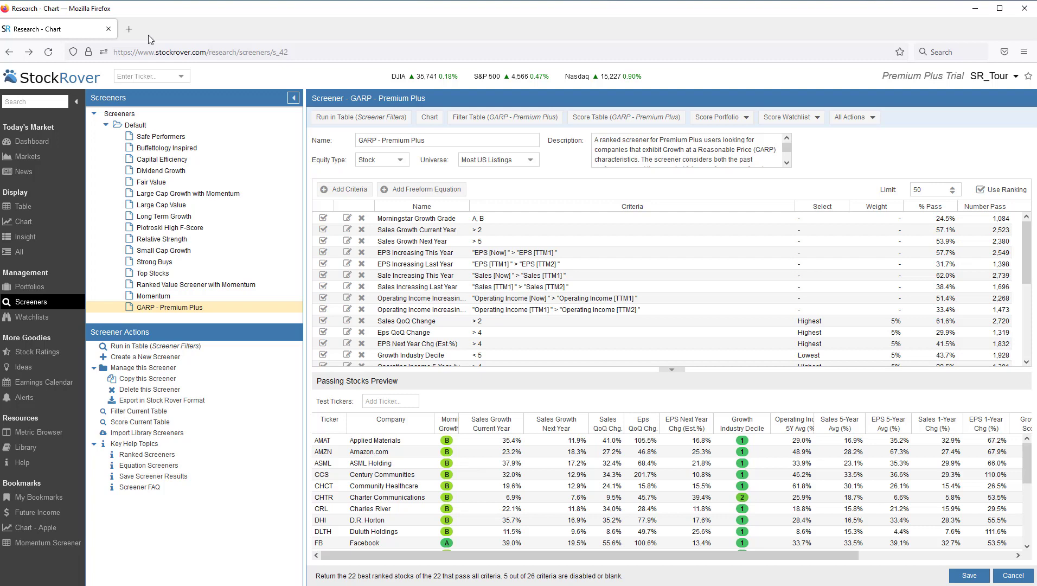
Score the 20 Top ESG Companies portfolio with GARP - Premium Plus, ranking Alphabet first at 100%
left_click(746, 120)
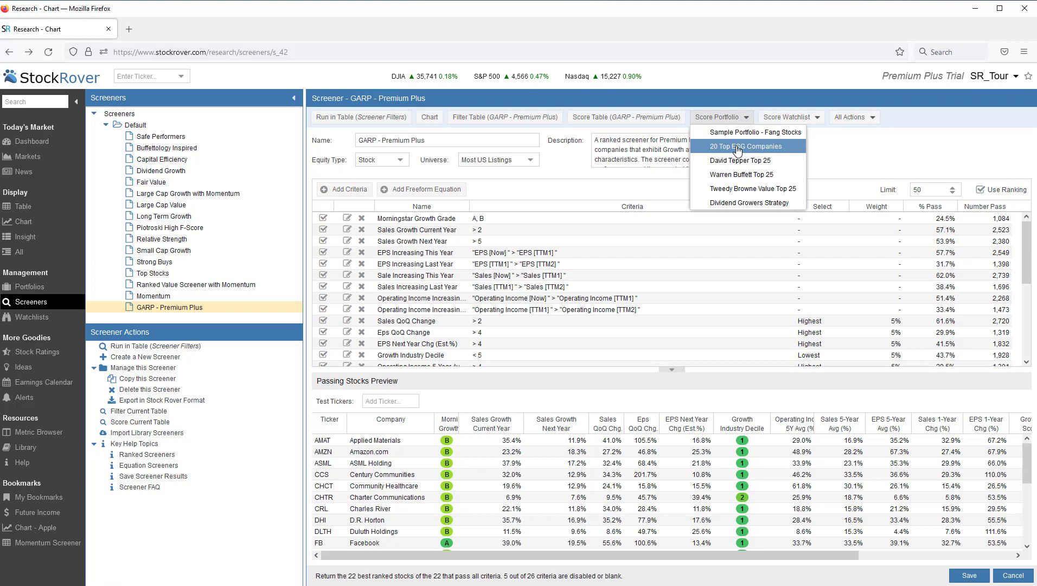
left_click(738, 147)
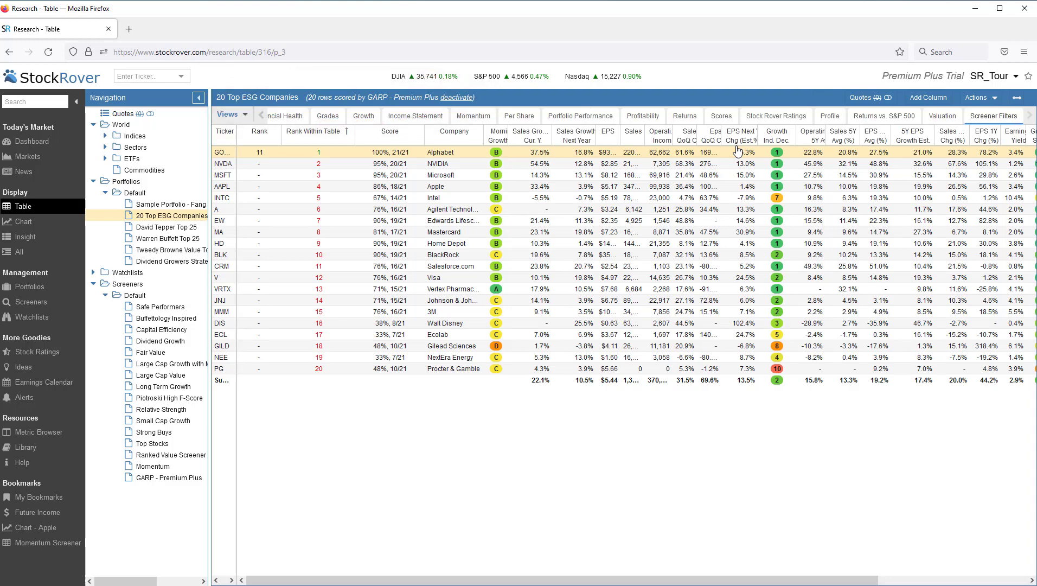
mouse_move(408, 155)
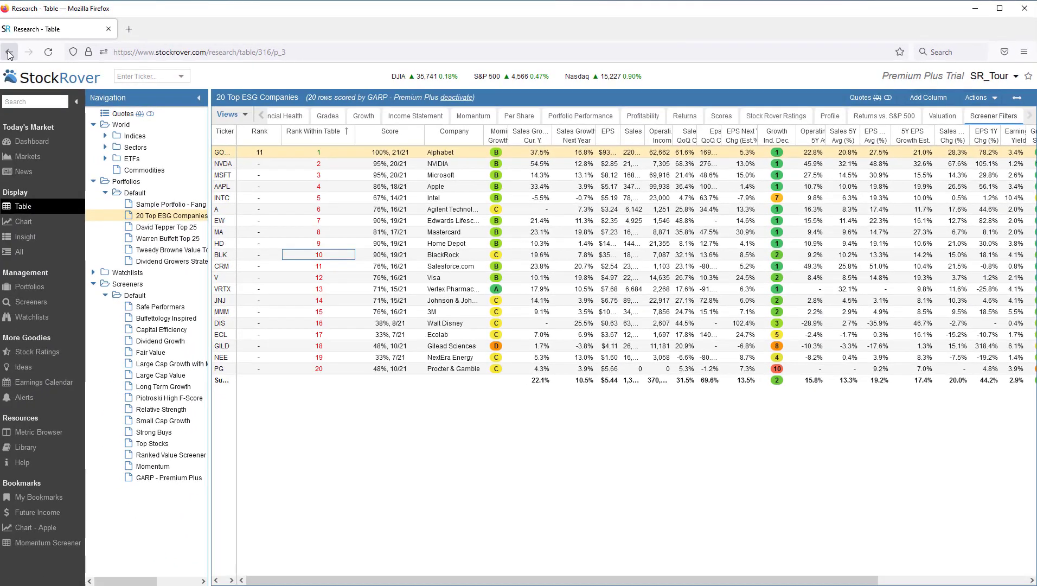
Filter 20 Top ESG Companies with GARP - Premium Plus, drop Margin of Safety, then clear all filters
left_click(9, 52)
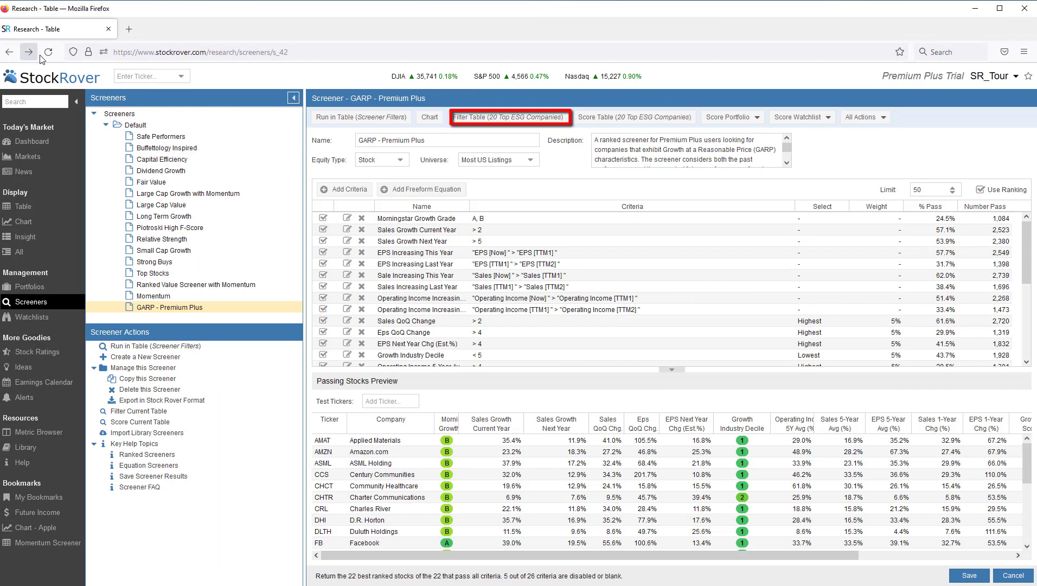
left_click(477, 121)
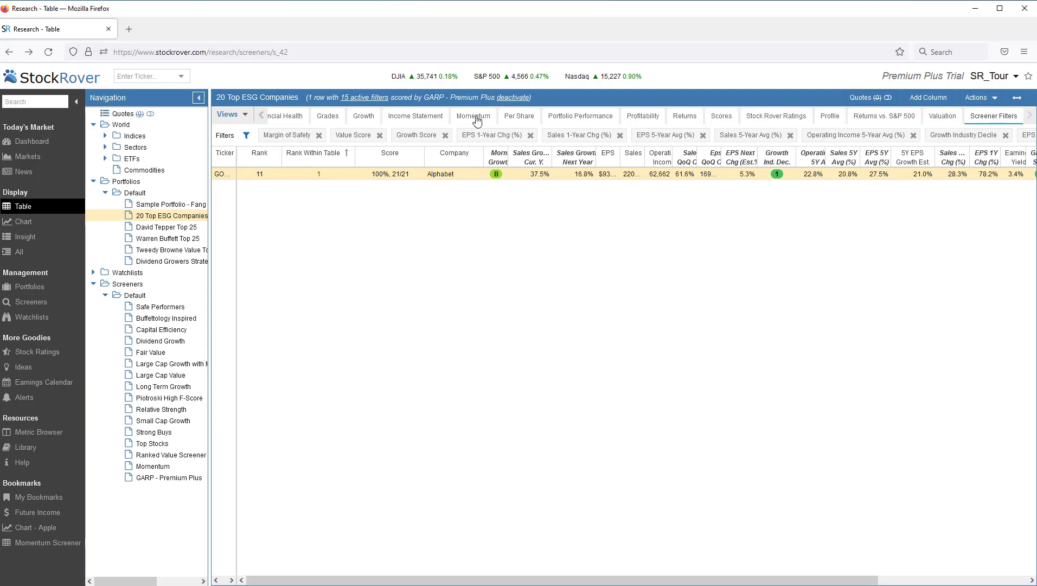
left_click(319, 136)
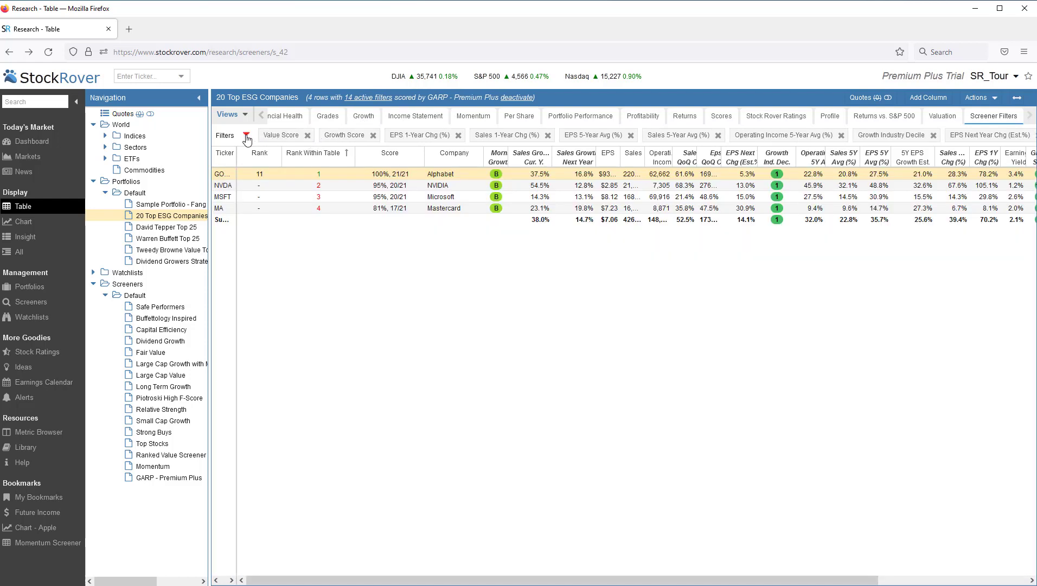
left_click(247, 136)
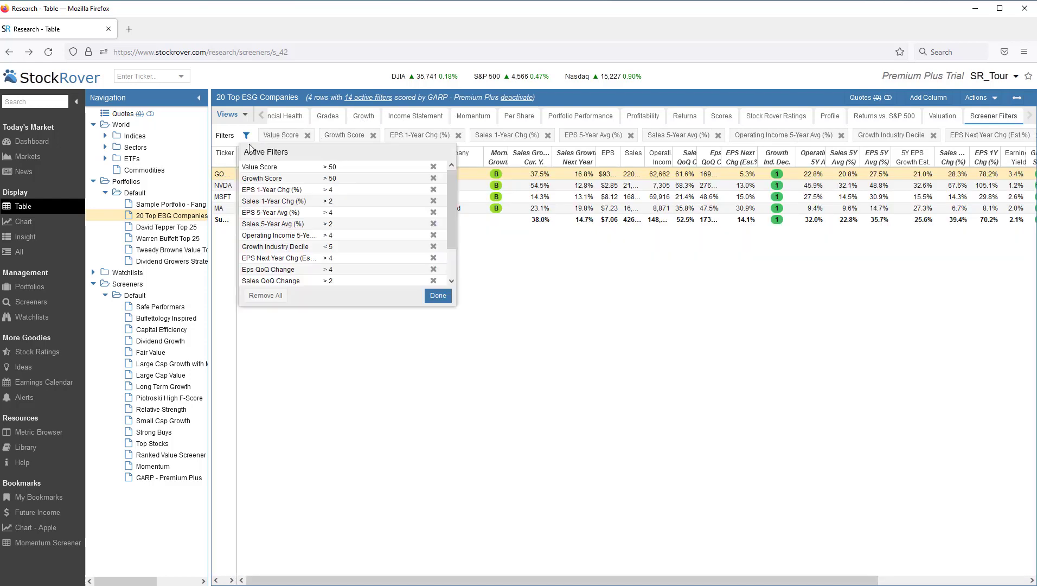
left_click(257, 296)
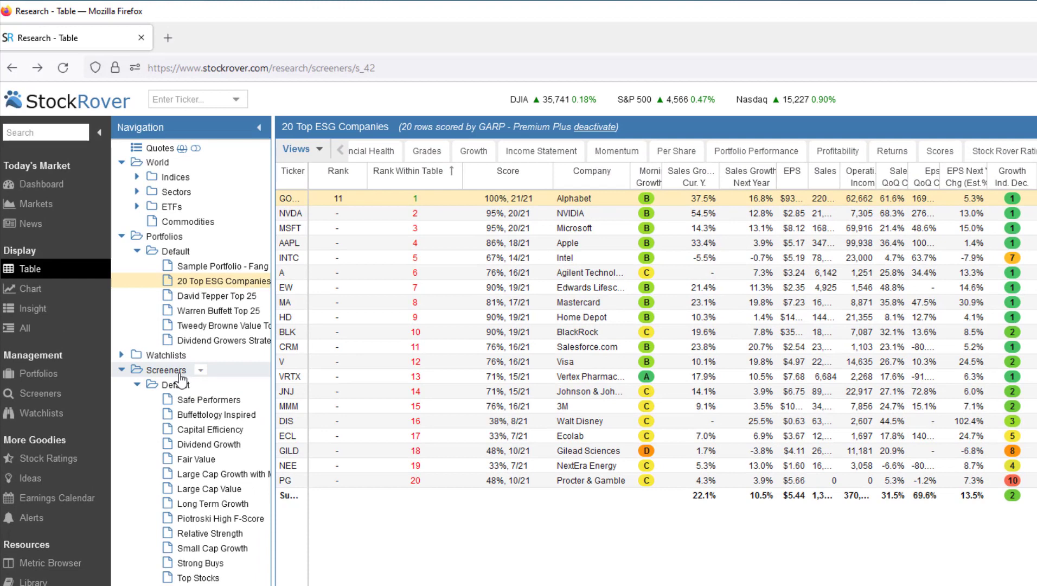
right_click(181, 377)
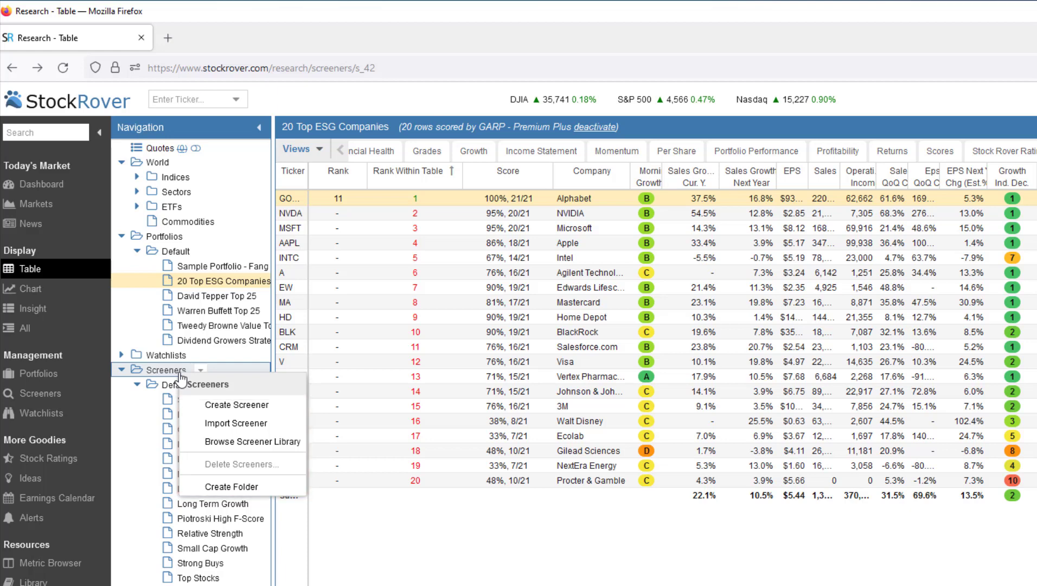
right_click(164, 388)
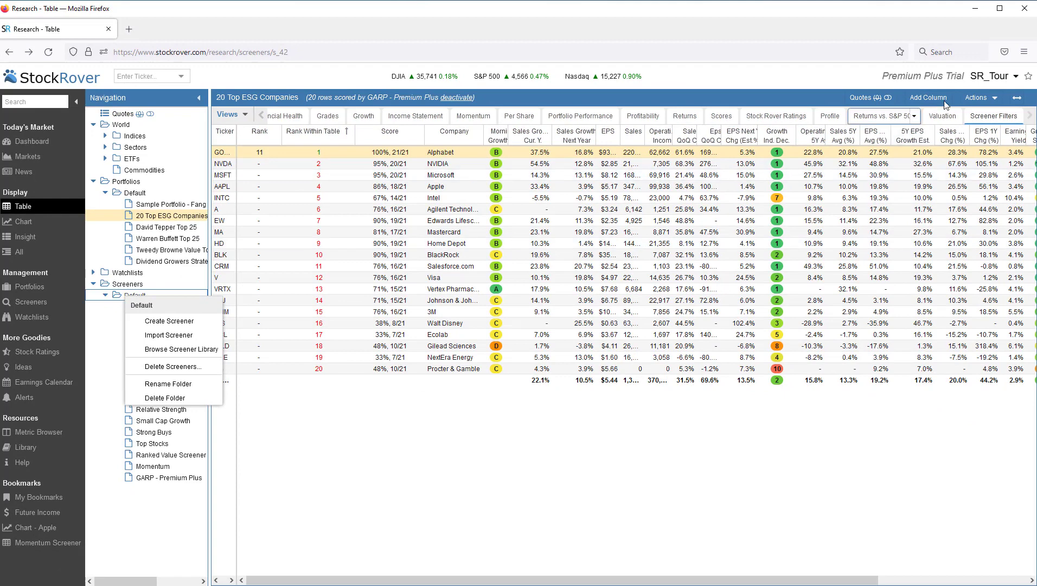
left_click(1012, 80)
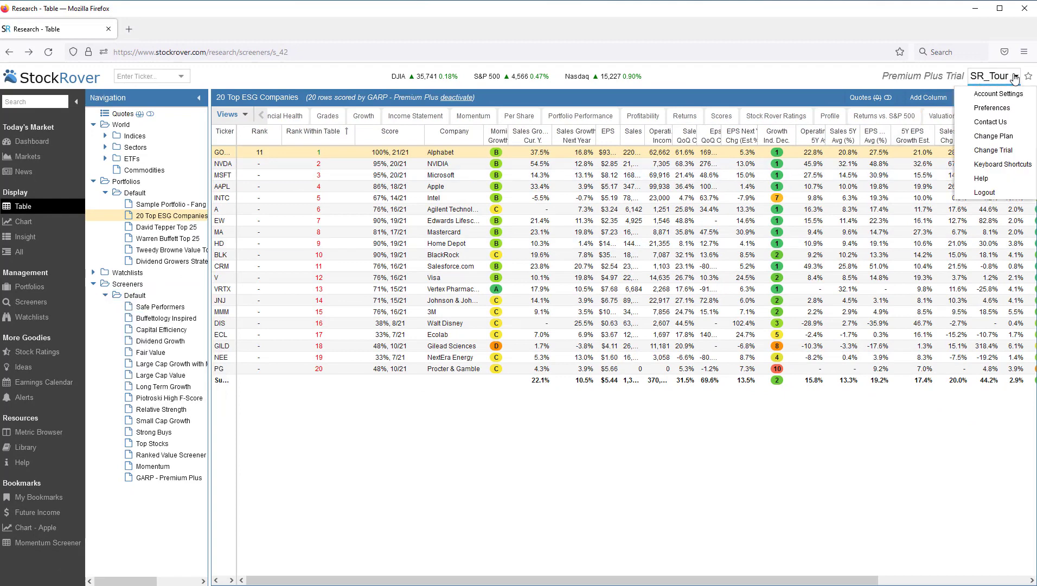
left_click(993, 108)
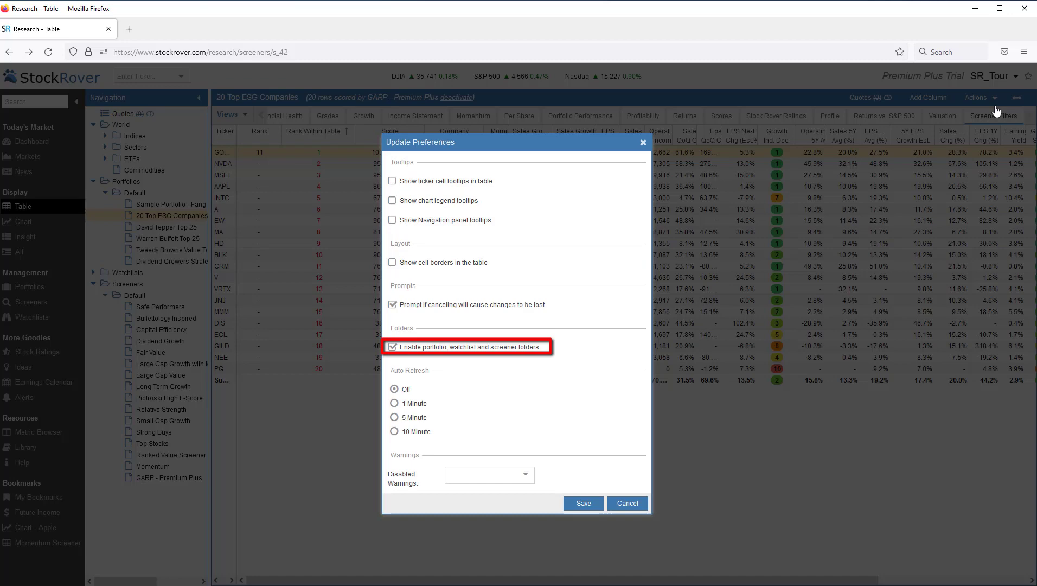
left_click(631, 505)
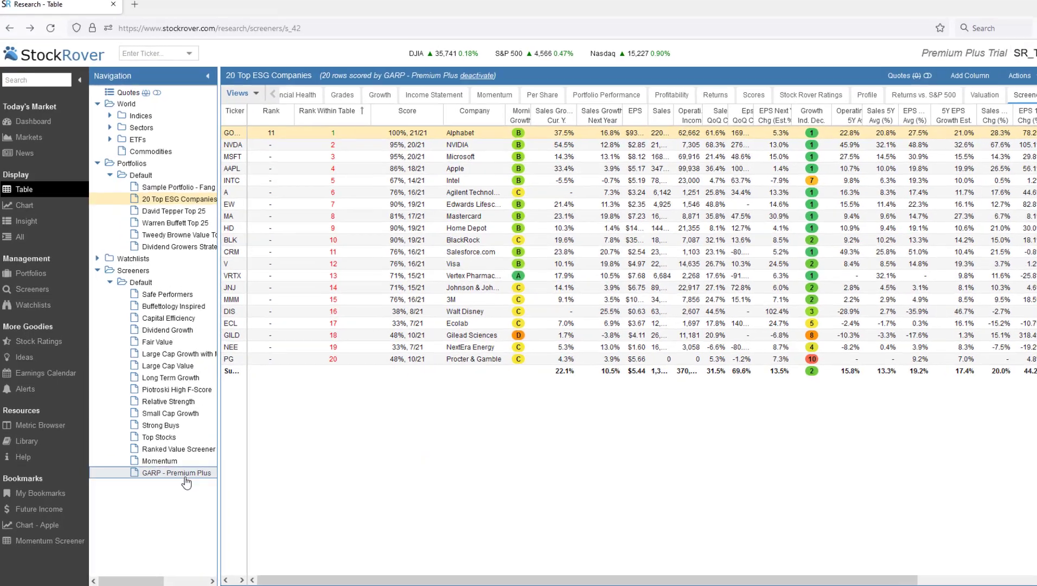
Show the context menu of actions for GARP - Premium Plus in the Navigation tree
right_click(187, 481)
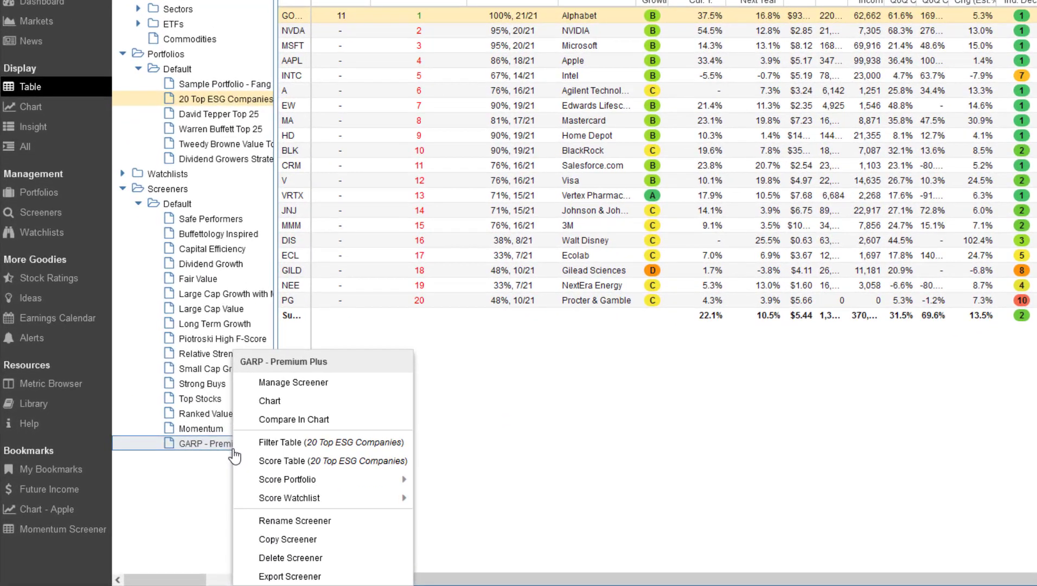